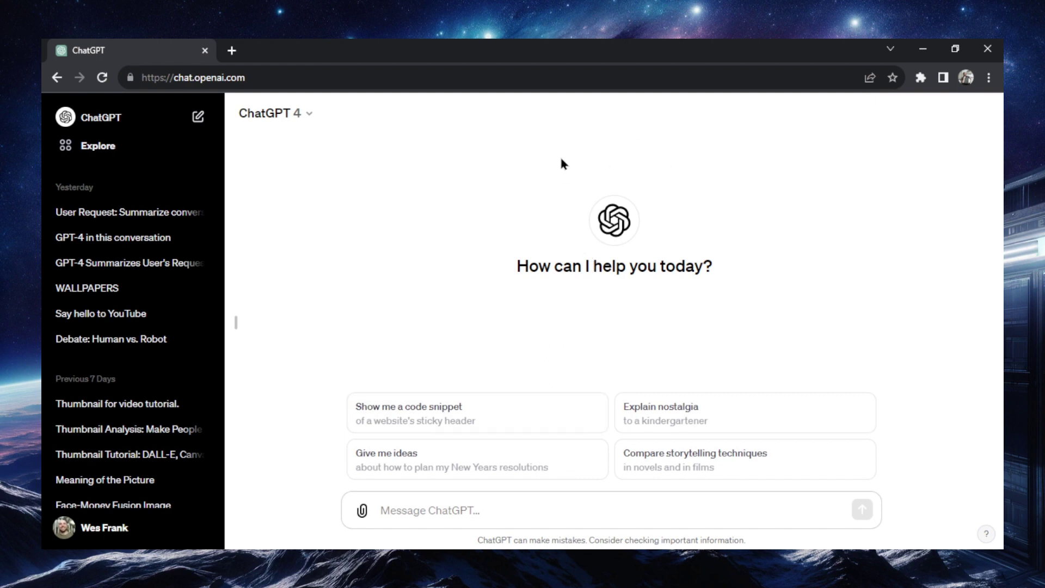
Step: Review the model list (GPT-4, GPT-3.5, Plugins) and close it, keeping GPT-4 selected
{"action": "left_click", "coordinate": [304, 115]}
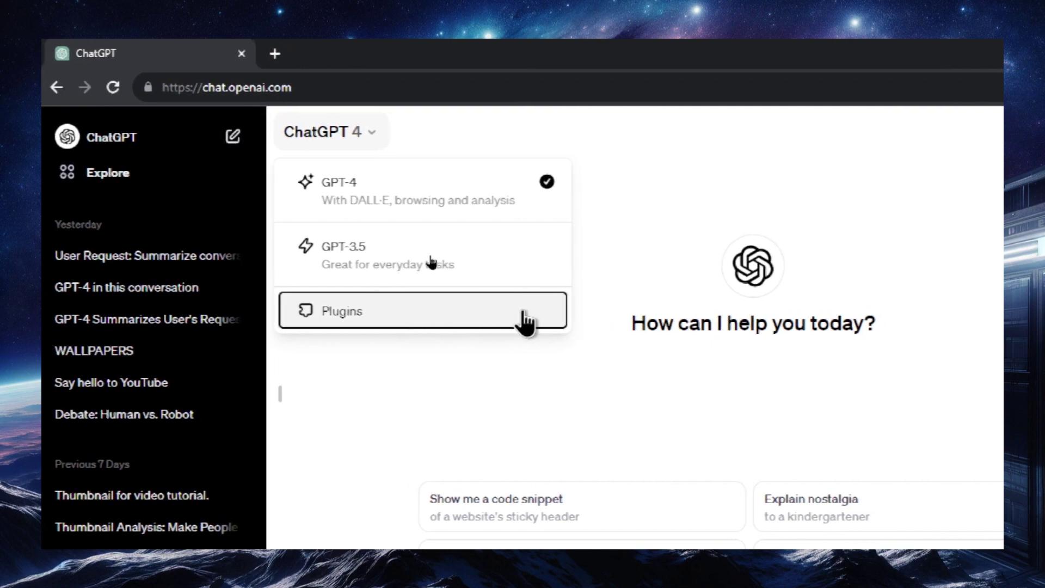
{"action": "left_click", "coordinate": [627, 356]}
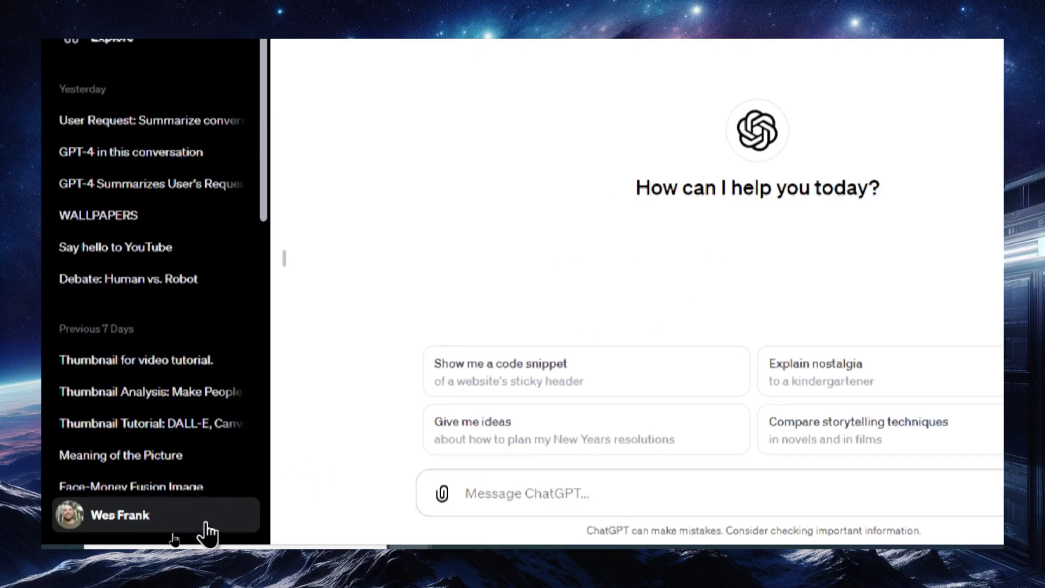
Step: Set the ChatGPT theme to Dark in Settings
{"action": "left_click", "coordinate": [207, 525]}
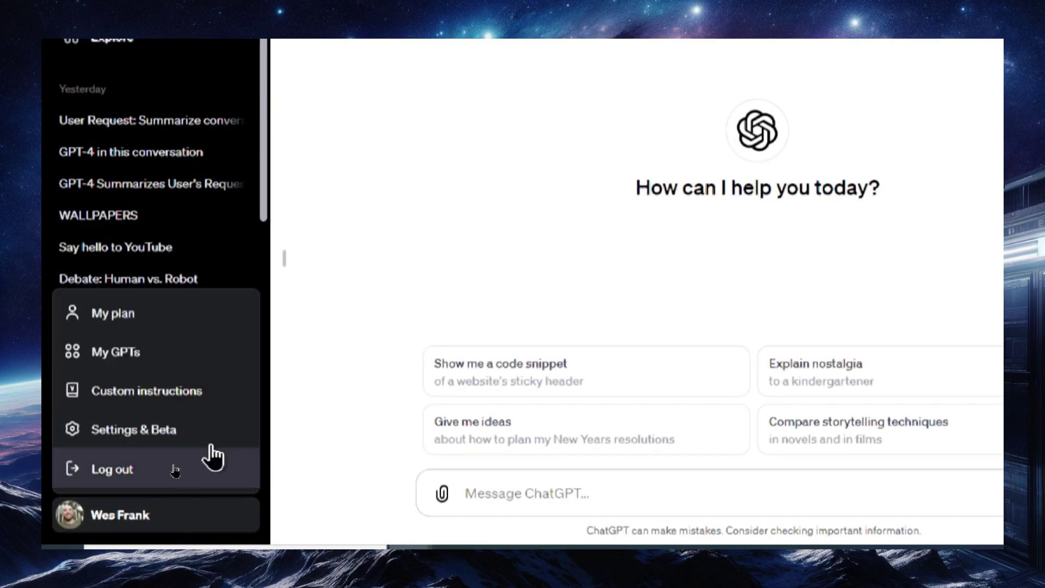
{"action": "left_click", "coordinate": [203, 431]}
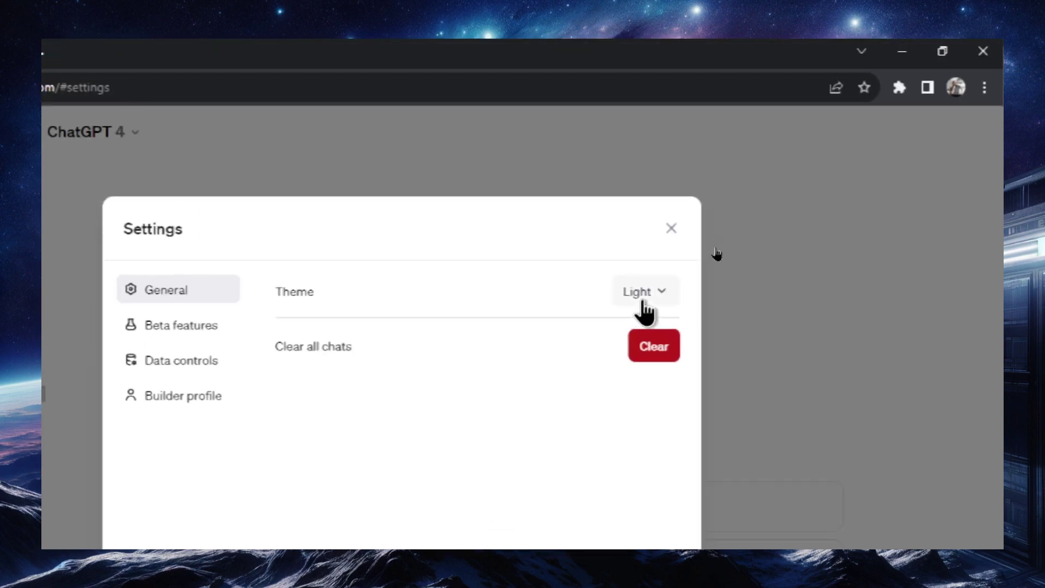
{"action": "left_click", "coordinate": [721, 205]}
{"action": "left_click", "coordinate": [640, 343]}
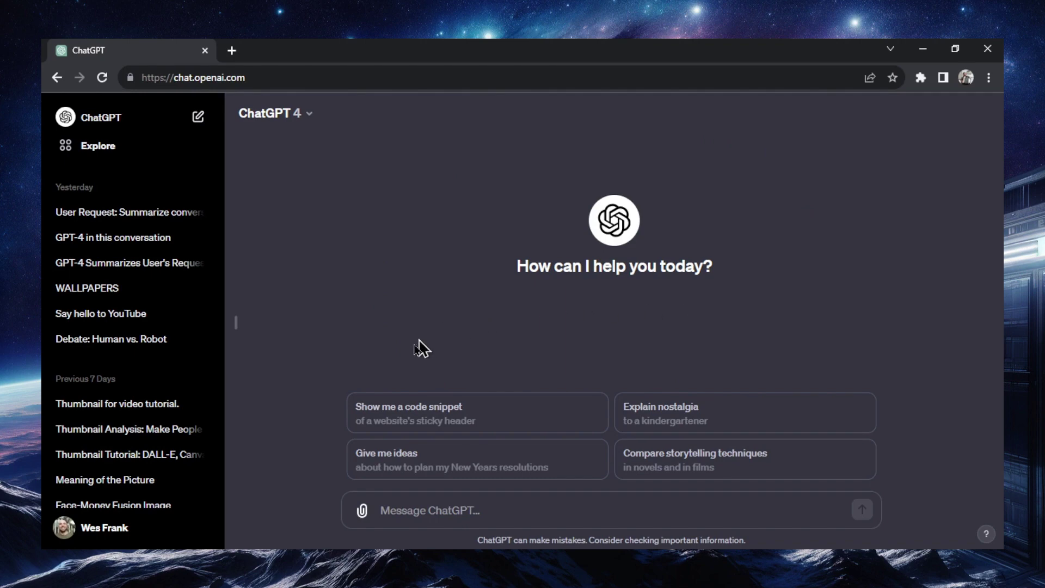
Step: Reopen Settings on the Beta features page showing Plugins and Advanced data analysis
{"action": "left_click", "coordinate": [194, 531]}
{"action": "left_click", "coordinate": [163, 476]}
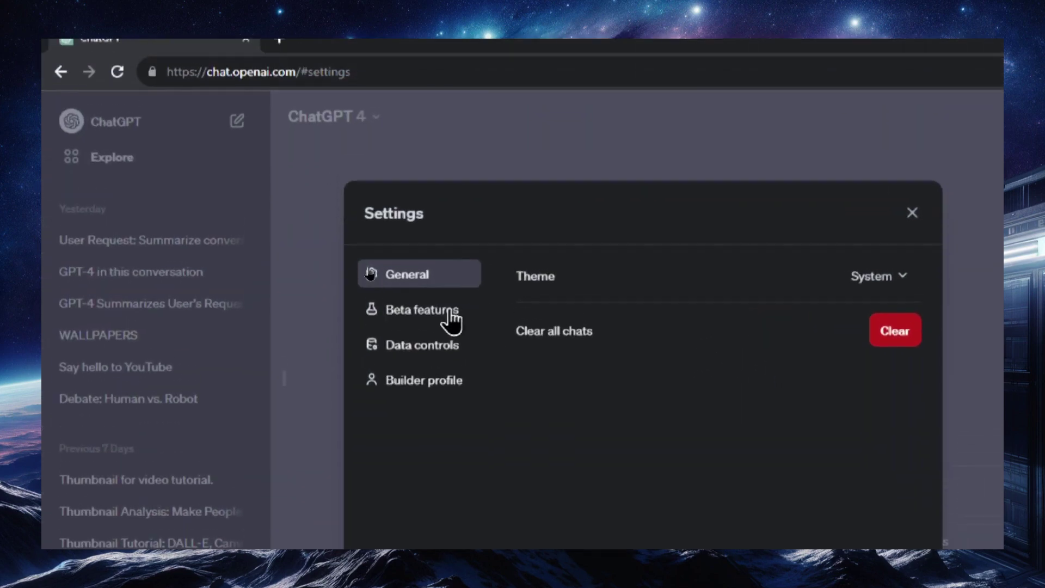
{"action": "left_click", "coordinate": [451, 314]}
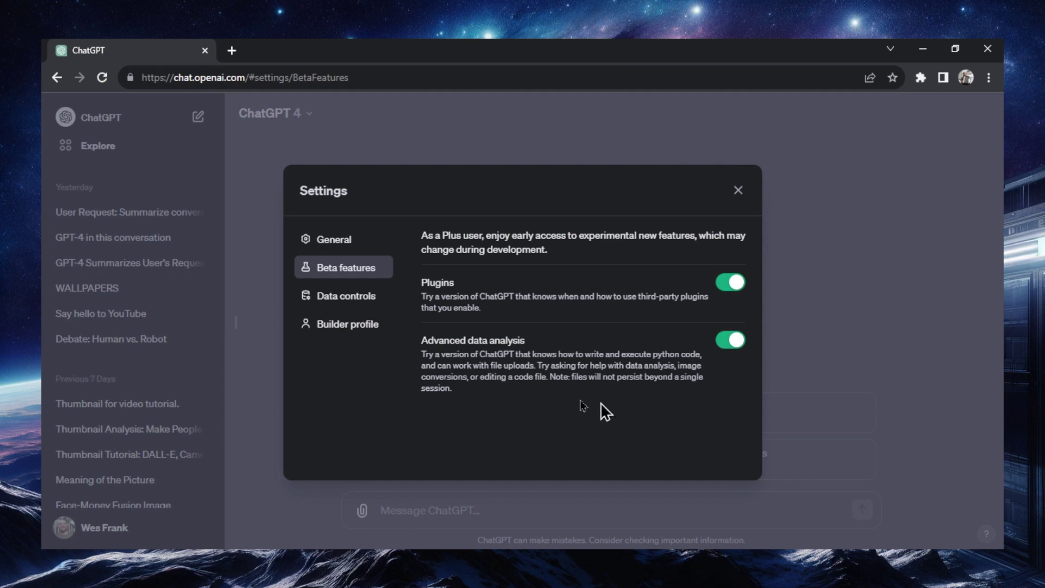
Step: Look over Data controls and start an account data export, then cancel it
{"action": "left_click", "coordinate": [348, 298]}
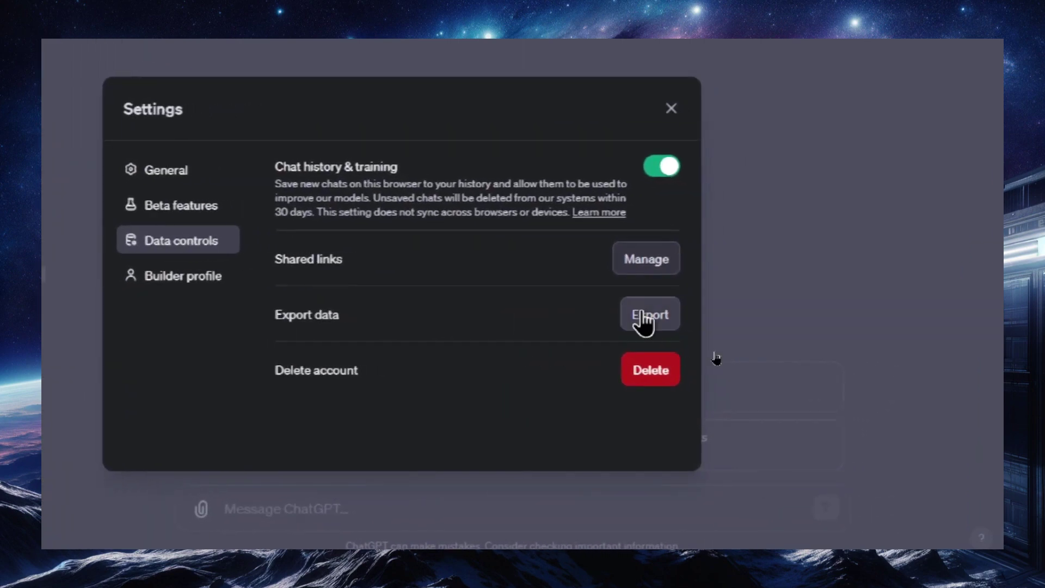
{"action": "left_click", "coordinate": [644, 319]}
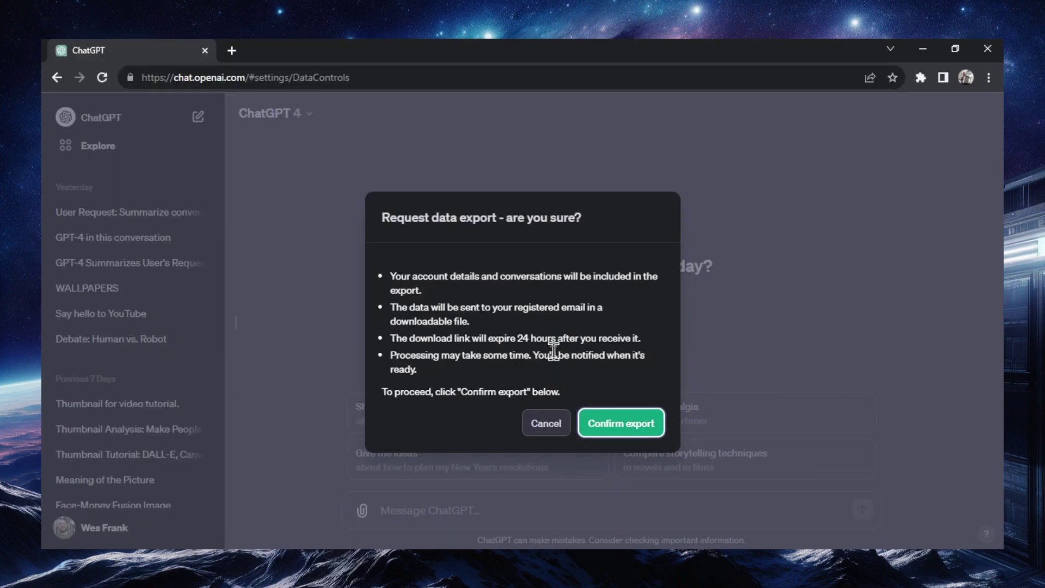
{"action": "left_click", "coordinate": [545, 428]}
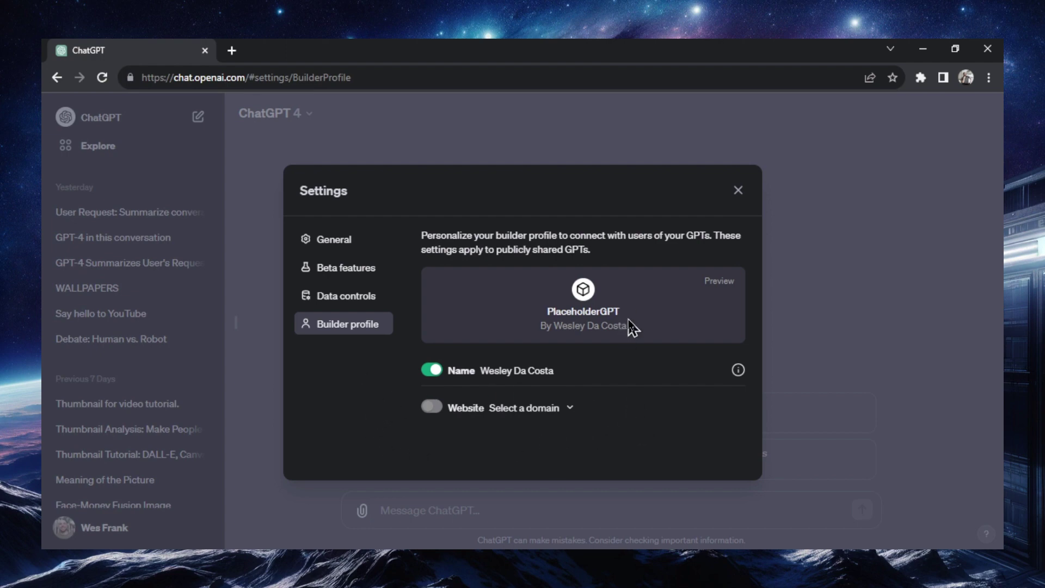
Step: Check the website domain options, then set the theme back to Light
{"action": "left_click", "coordinate": [569, 412]}
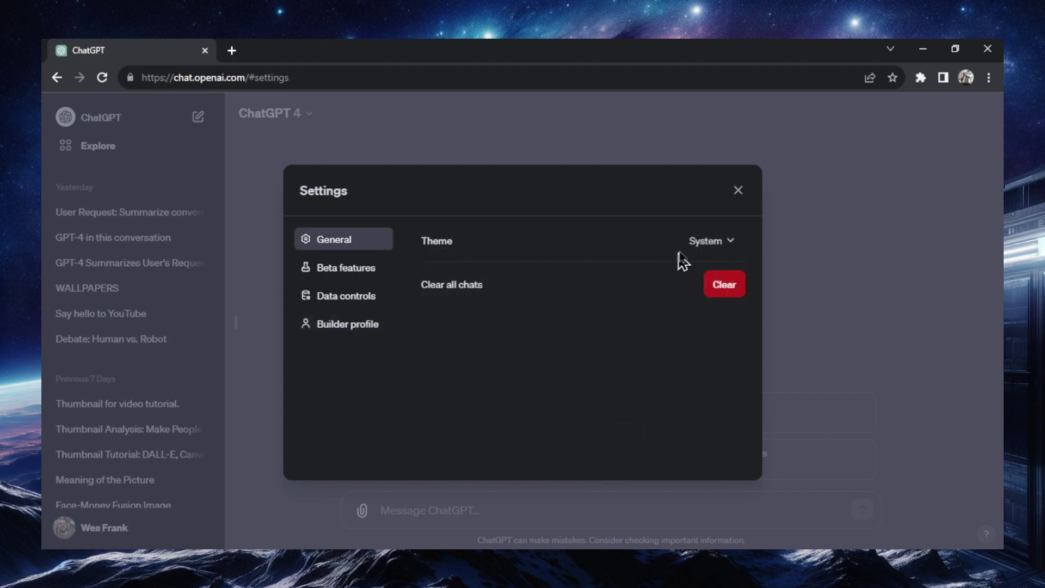
{"action": "left_click", "coordinate": [706, 241]}
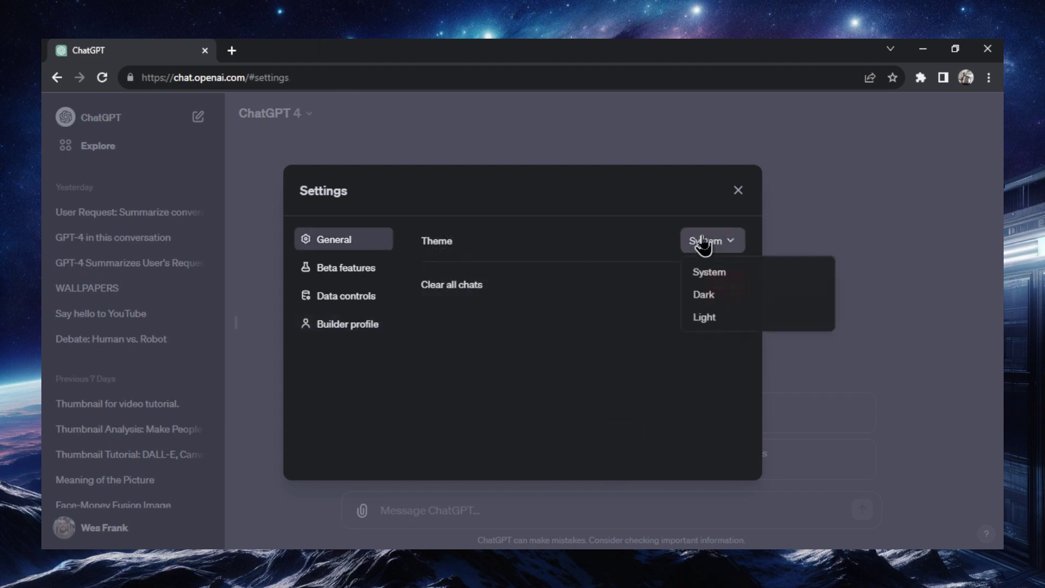
{"action": "left_click", "coordinate": [717, 320]}
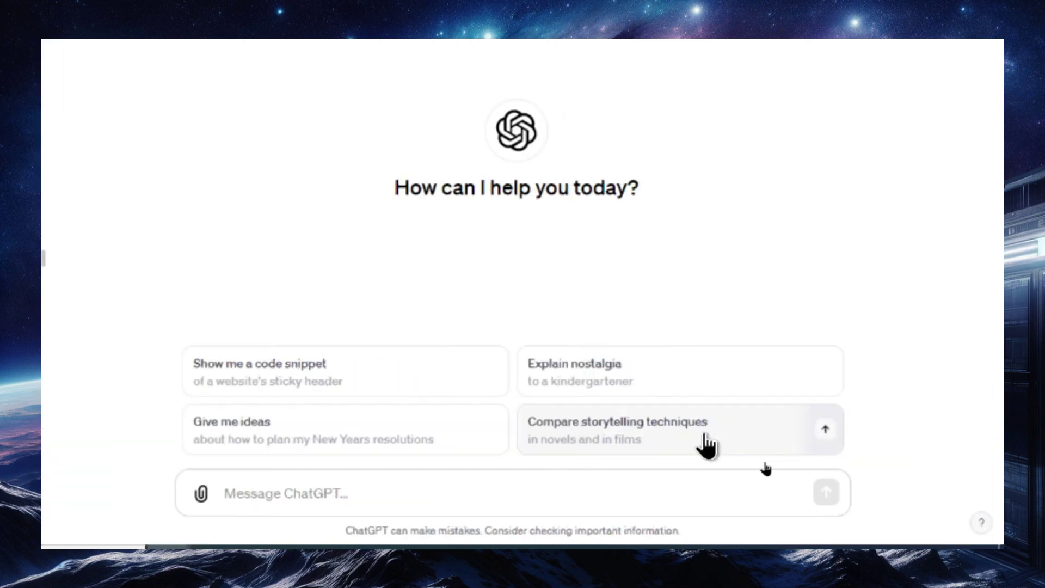
Step: Send the suggested prompt explaining nostalgia to a kindergartener and skim the reply
{"action": "left_click", "coordinate": [671, 372]}
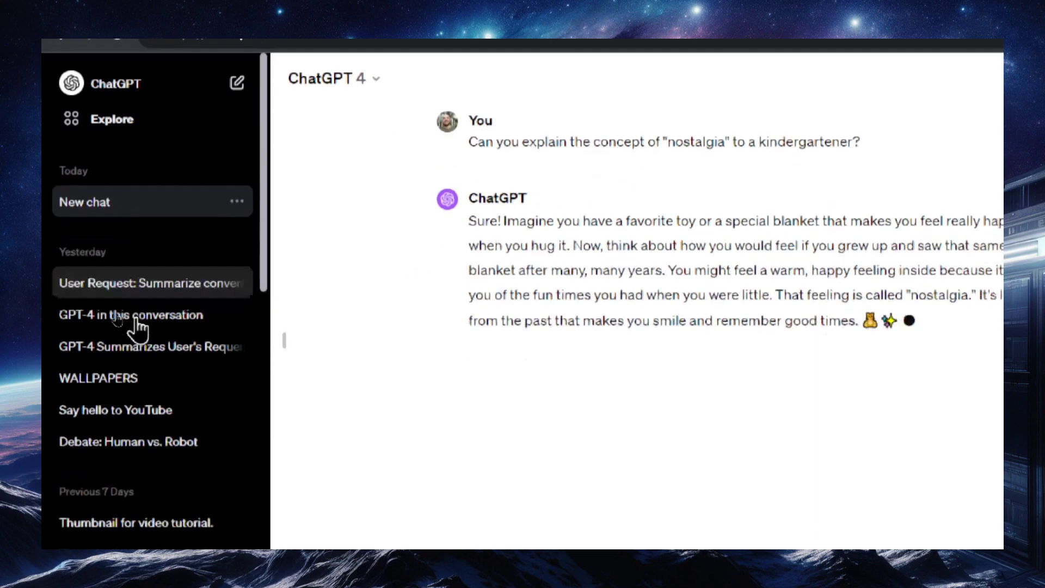
{"action": "scroll", "coordinate": [143, 375], "scroll_direction": "down", "scroll_amount": 3}
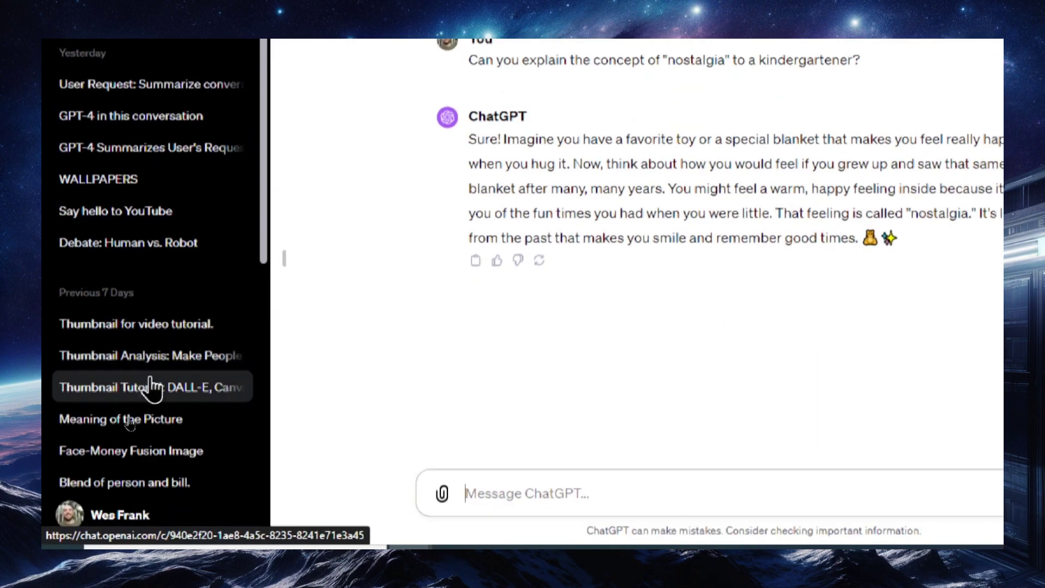
{"action": "scroll", "coordinate": [171, 436], "scroll_direction": "up", "scroll_amount": 3}
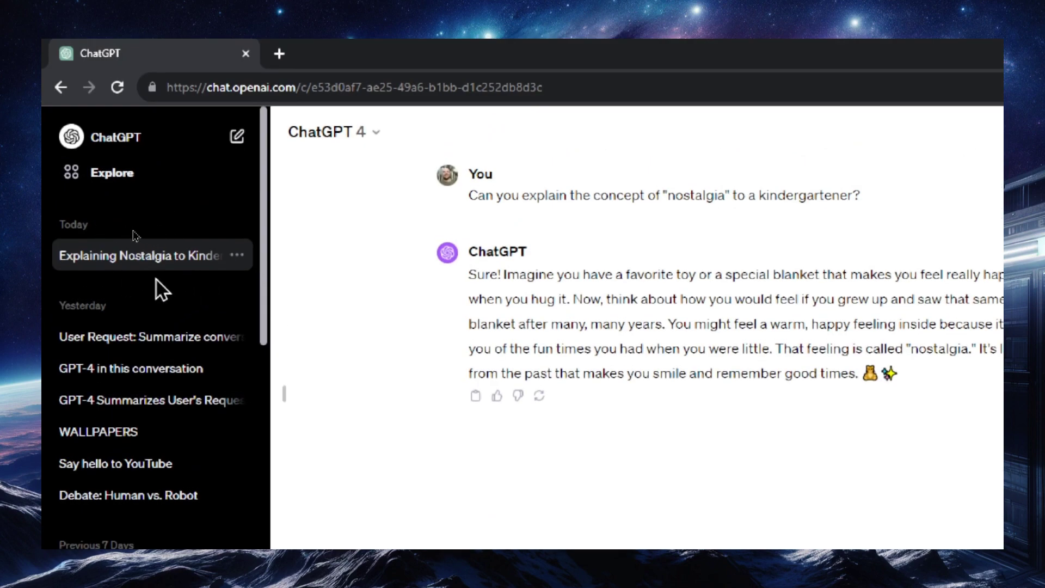
Step: Rename the chat to 'Explaining Nostalgia' by dropping ' to Kindergartener' from the title
{"action": "left_click", "coordinate": [236, 255]}
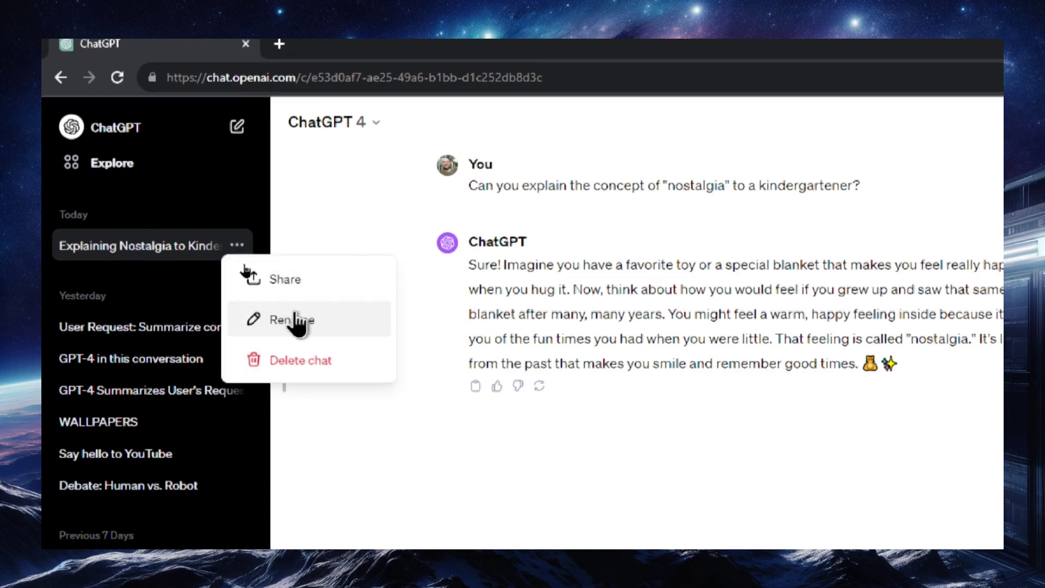
{"action": "left_click", "coordinate": [290, 329]}
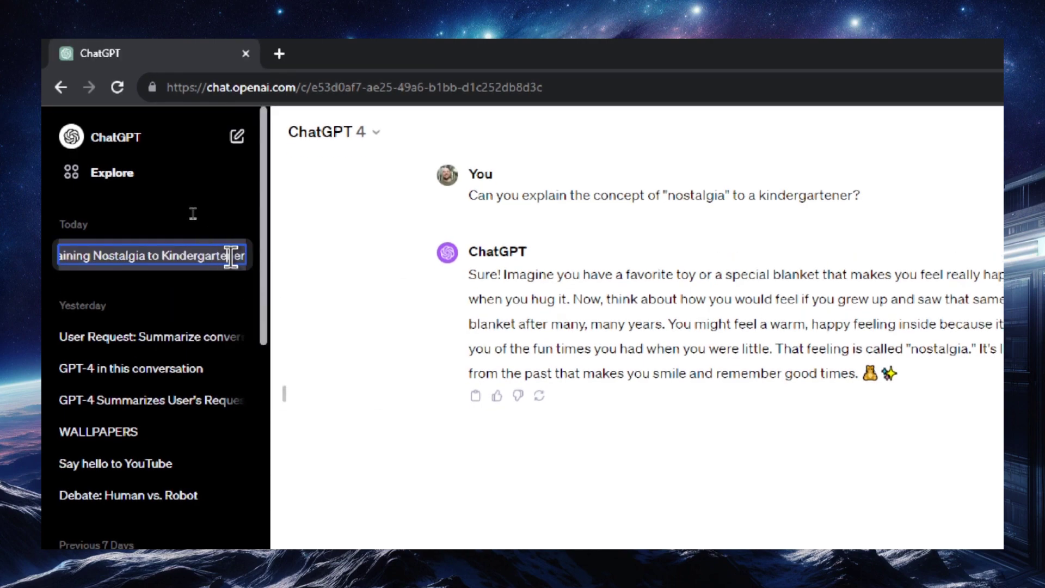
{"action": "left_click", "coordinate": [188, 256]}
{"action": "left_click_drag", "start_coordinate": [189, 256], "coordinate": [266, 265]}
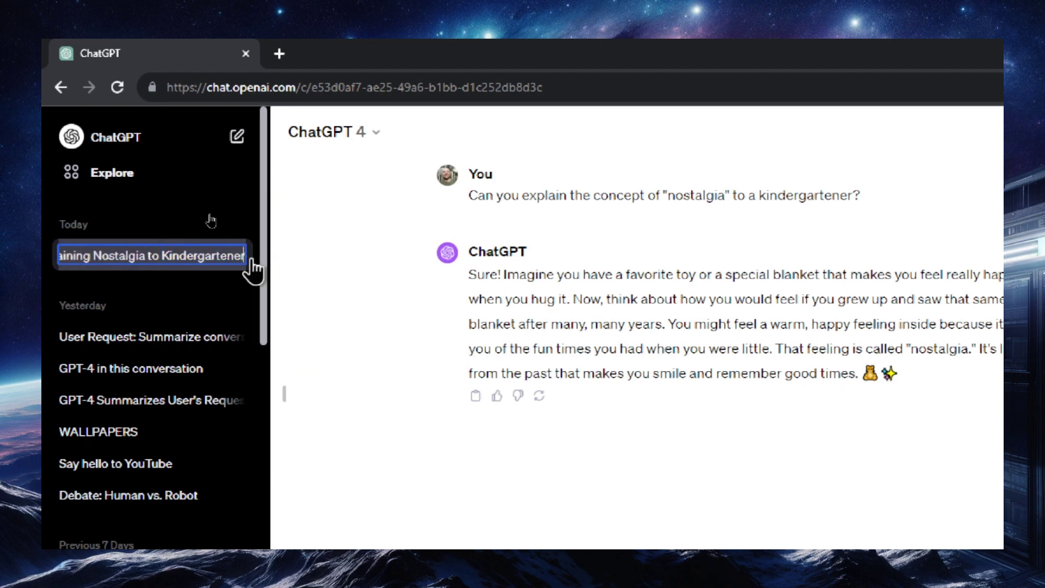
{"action": "key", "text": "ctrl+a"}
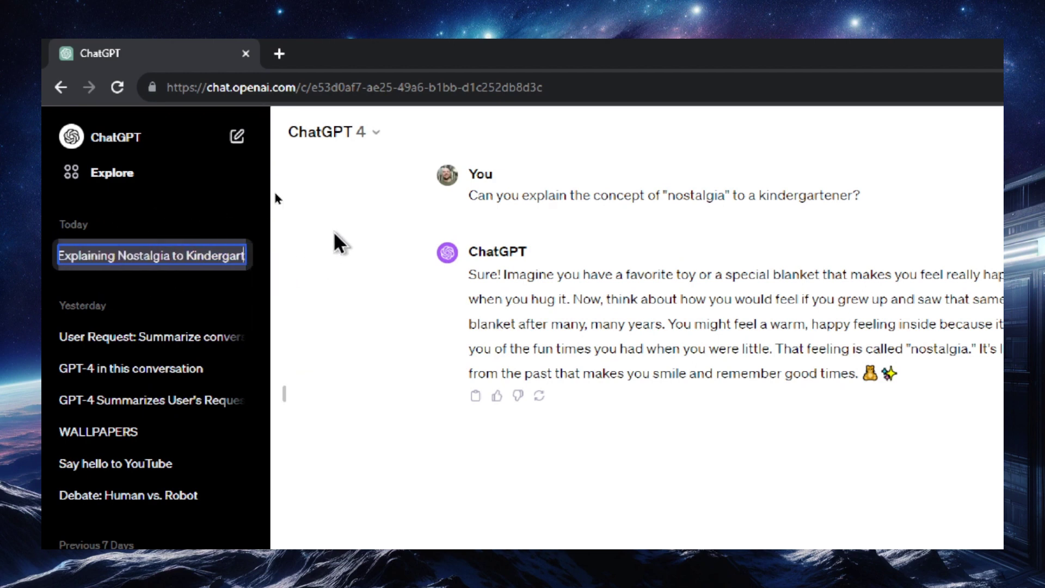
{"action": "key", "text": "End"}
{"action": "key", "text": "BackSpace"}
{"action": "key", "text": "BackSpace"}
{"action": "key", "text": "BackSpace"}
{"action": "key", "text": "BackSpace"}
{"action": "key", "text": "BackSpace"}
{"action": "key", "text": "BackSpace"}
{"action": "key", "text": "BackSpace"}
{"action": "key", "text": "BackSpace"}
{"action": "key", "text": "BackSpace"}
{"action": "key", "text": "BackSpace"}
{"action": "key", "text": "BackSpace"}
{"action": "key", "text": "BackSpace"}
{"action": "key", "text": "BackSpace"}
{"action": "key", "text": "BackSpace"}
{"action": "key", "text": "BackSpace"}
{"action": "key", "text": "BackSpace"}
{"action": "key", "text": "BackSpace"}
{"action": "key", "text": "BackSpace"}
{"action": "key", "text": "BackSpace"}
{"action": "key", "text": "Return"}
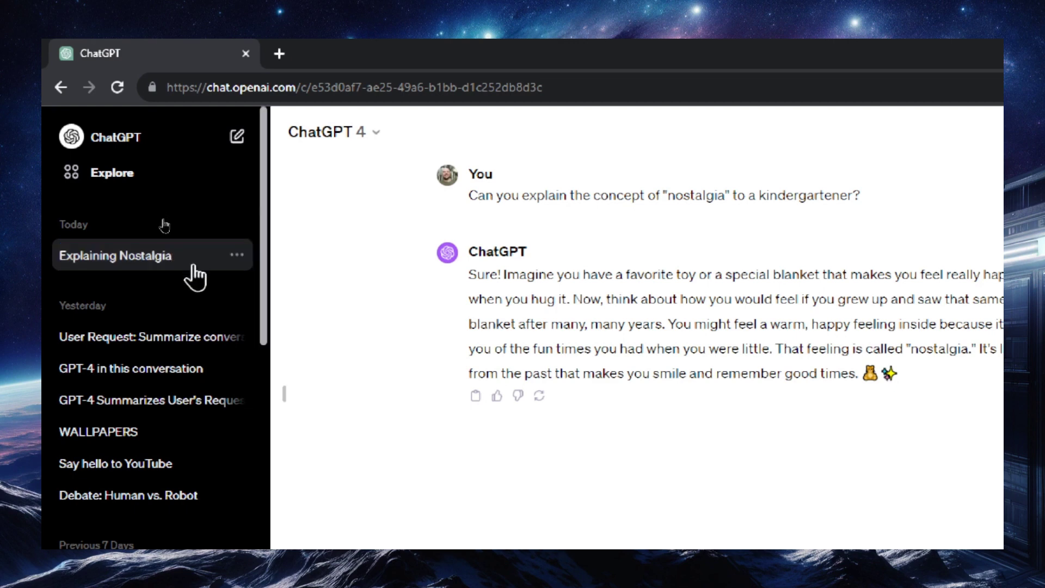
Step: Create a share link for the Explaining Nostalgia chat and copy it
{"action": "left_click", "coordinate": [236, 255]}
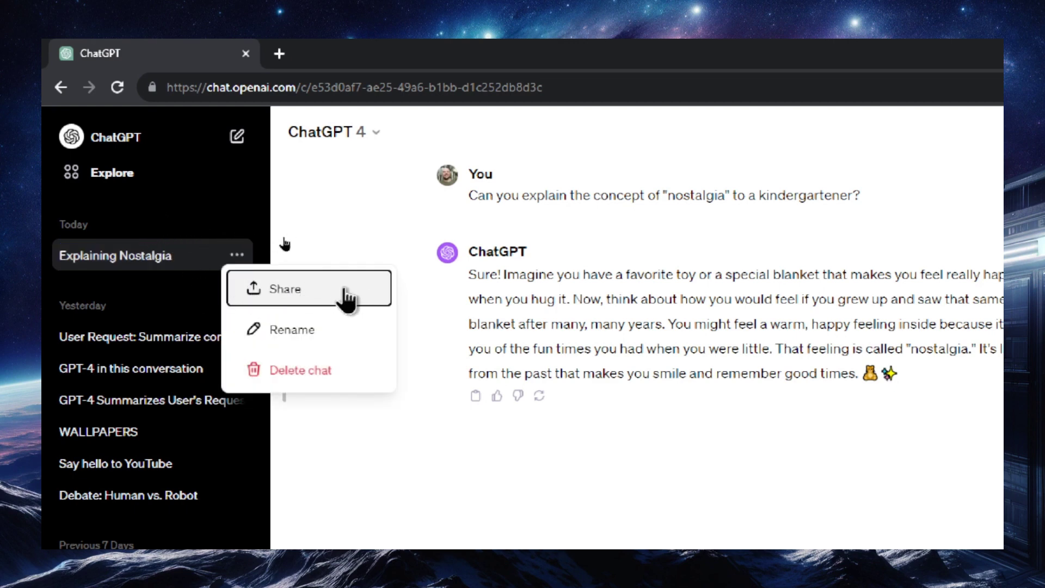
{"action": "left_click", "coordinate": [322, 288]}
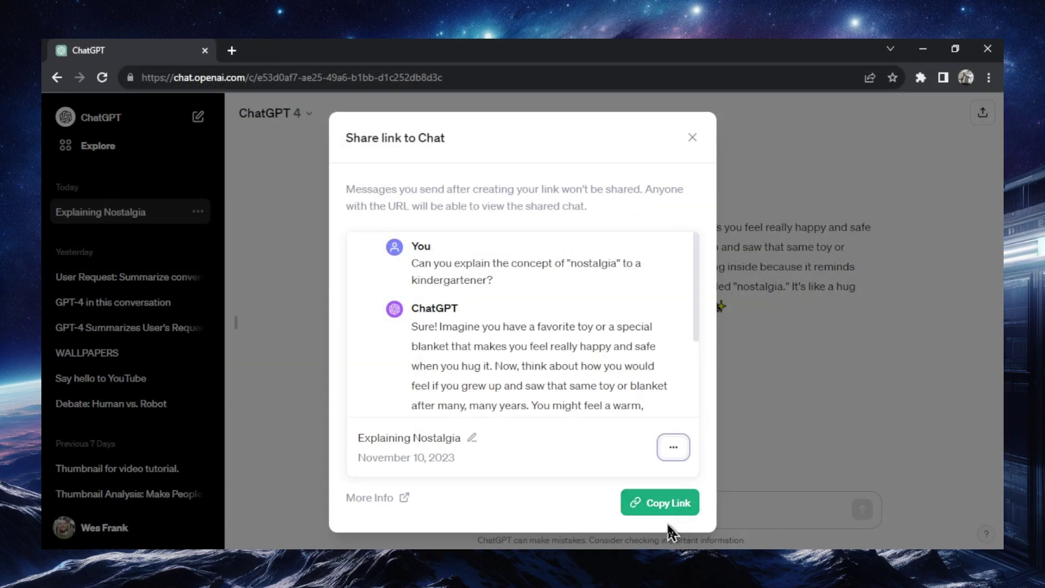
{"action": "left_click", "coordinate": [667, 504]}
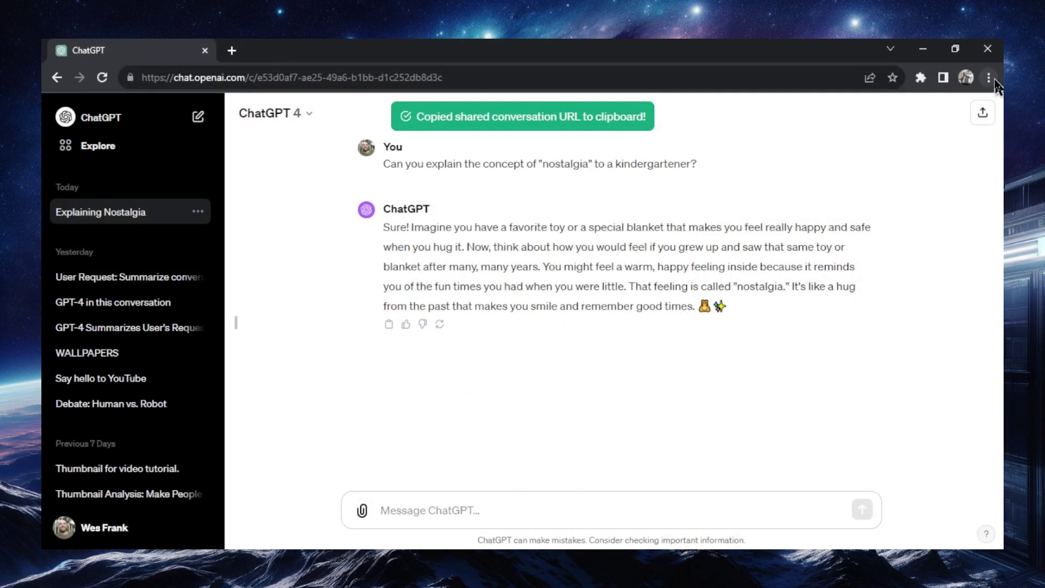
Step: Load the copied share link in a new Incognito window to test it
{"action": "left_click", "coordinate": [989, 77]}
{"action": "left_click", "coordinate": [904, 125]}
{"action": "key", "text": "ctrl+v"}
{"action": "key", "text": "Return"}
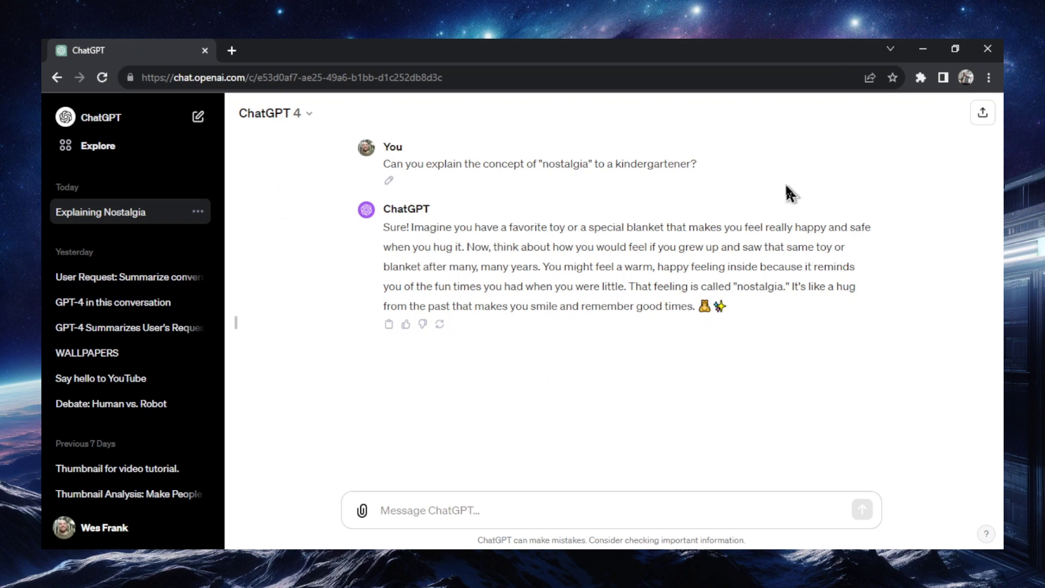
{"action": "left_click_drag", "start_coordinate": [698, 163], "coordinate": [415, 163]}
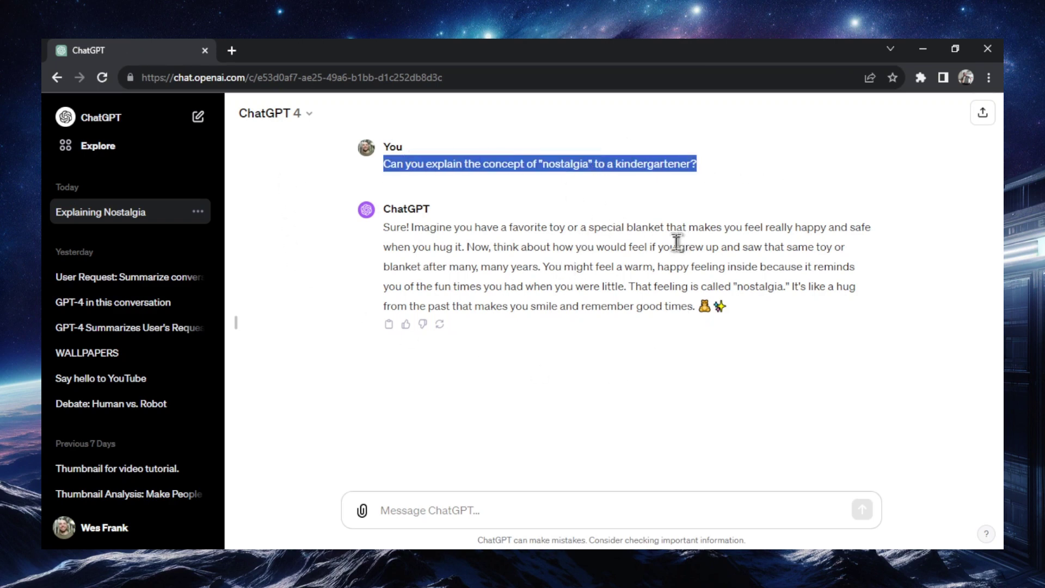
{"action": "left_click", "coordinate": [624, 332]}
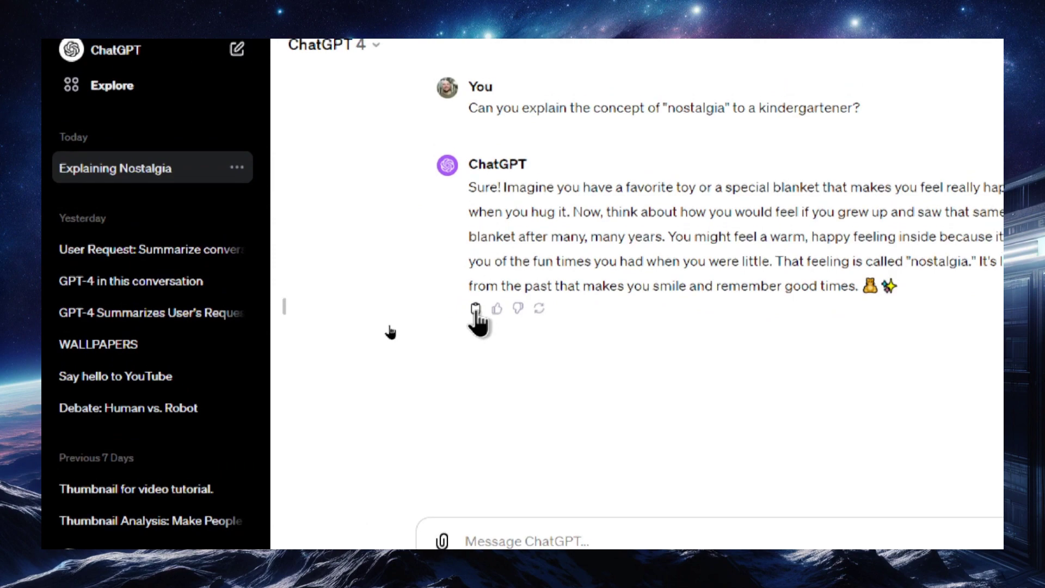
Step: Copy the nostalgia reply, paste and clear it in the message box, then rate it thumbs-up
{"action": "left_click", "coordinate": [476, 304]}
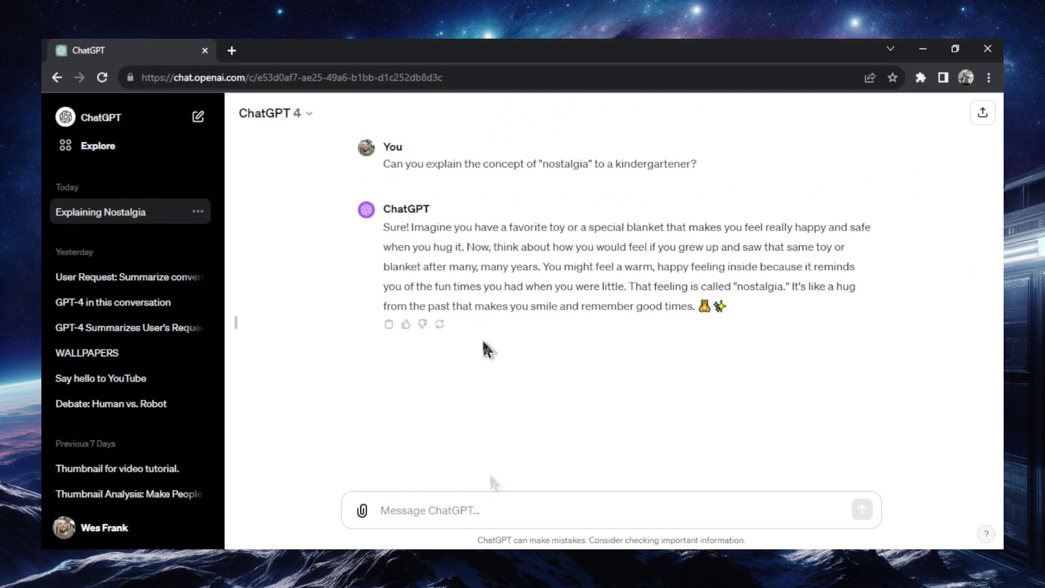
{"action": "left_click", "coordinate": [512, 526]}
{"action": "key", "text": "ctrl+v"}
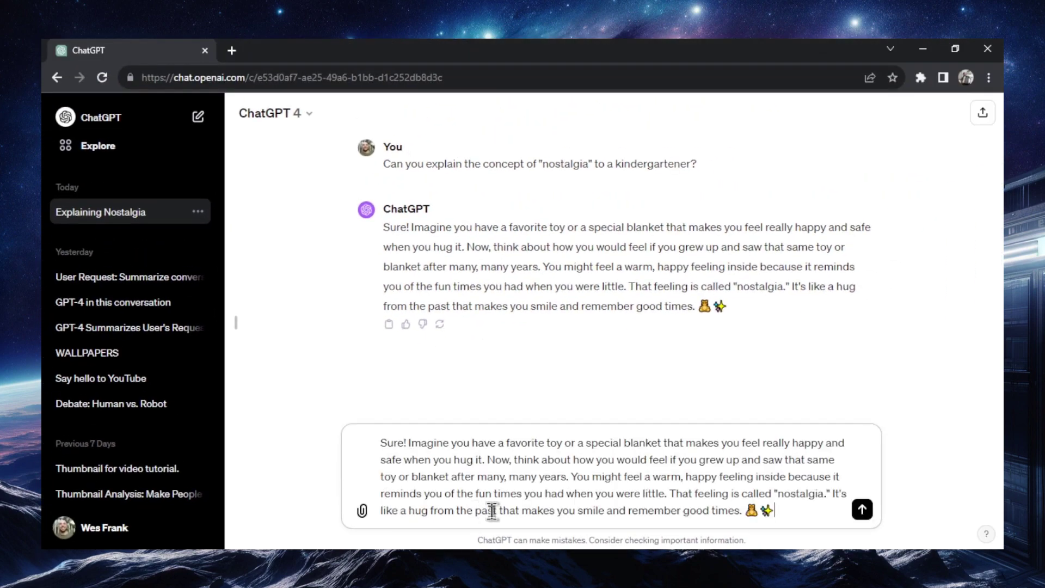
{"action": "key", "text": "ctrl+a"}
{"action": "key", "text": "BackSpace"}
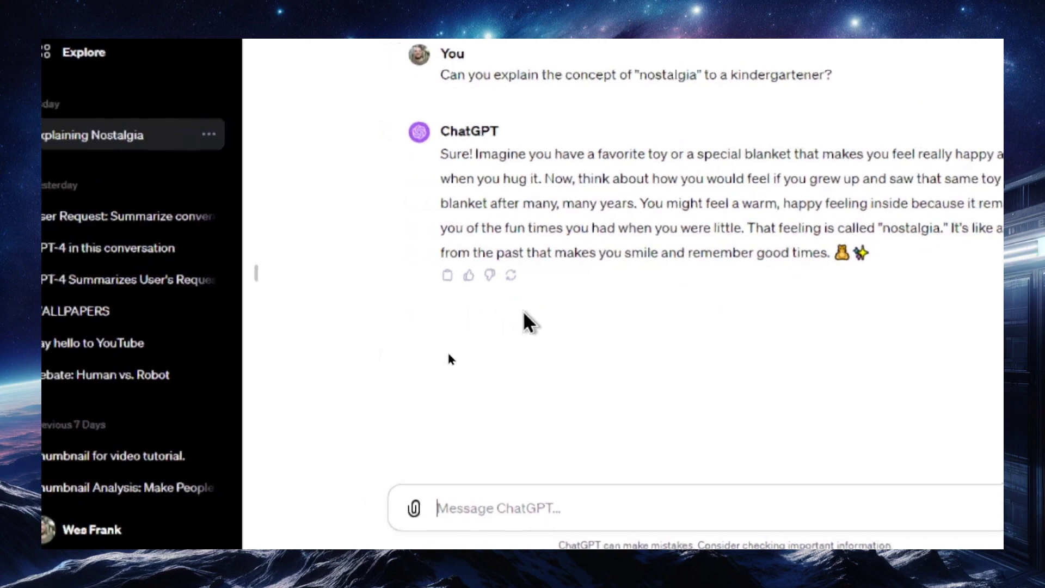
{"action": "left_click", "coordinate": [468, 276]}
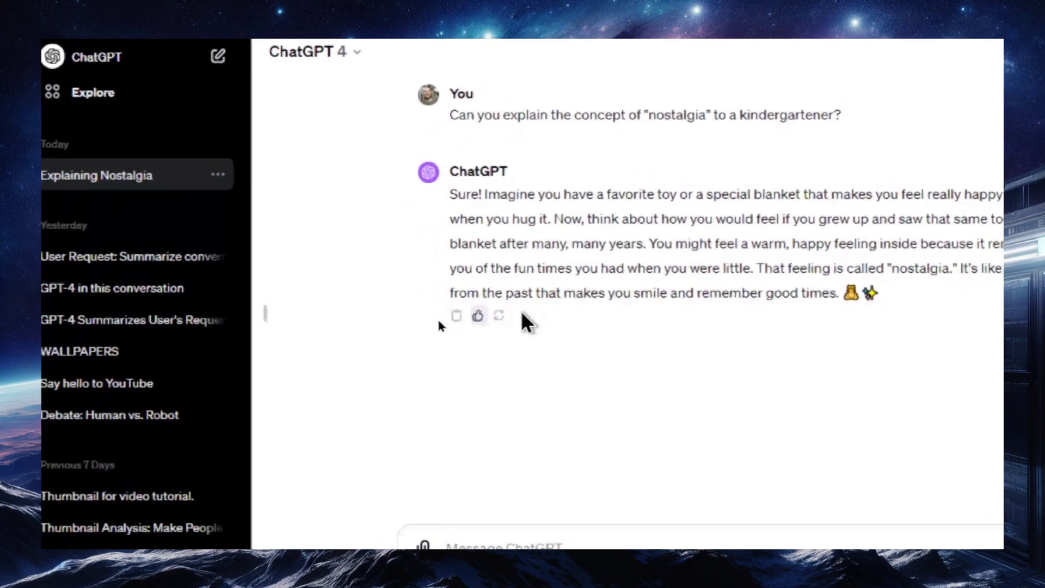
Step: Regenerate the explanation, answer 'Same', and flip between versions 1 and 2
{"action": "left_click", "coordinate": [519, 310]}
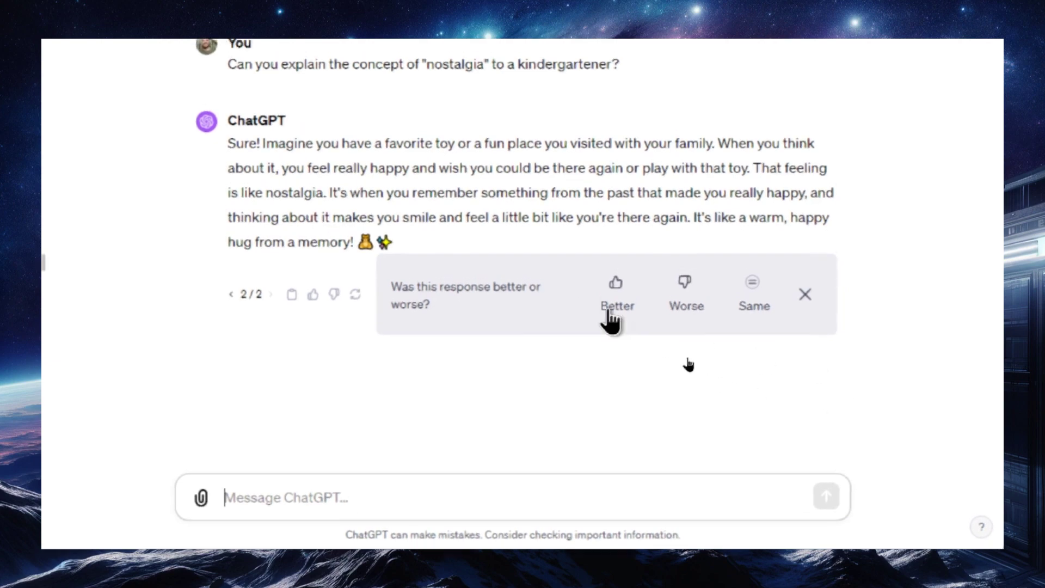
{"action": "left_click", "coordinate": [754, 318]}
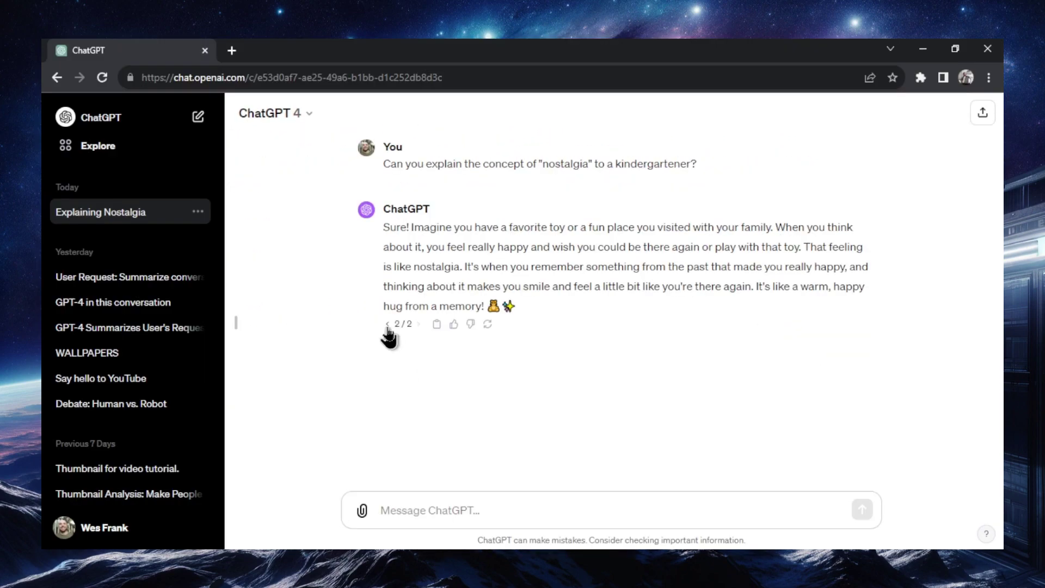
{"action": "left_click", "coordinate": [387, 325]}
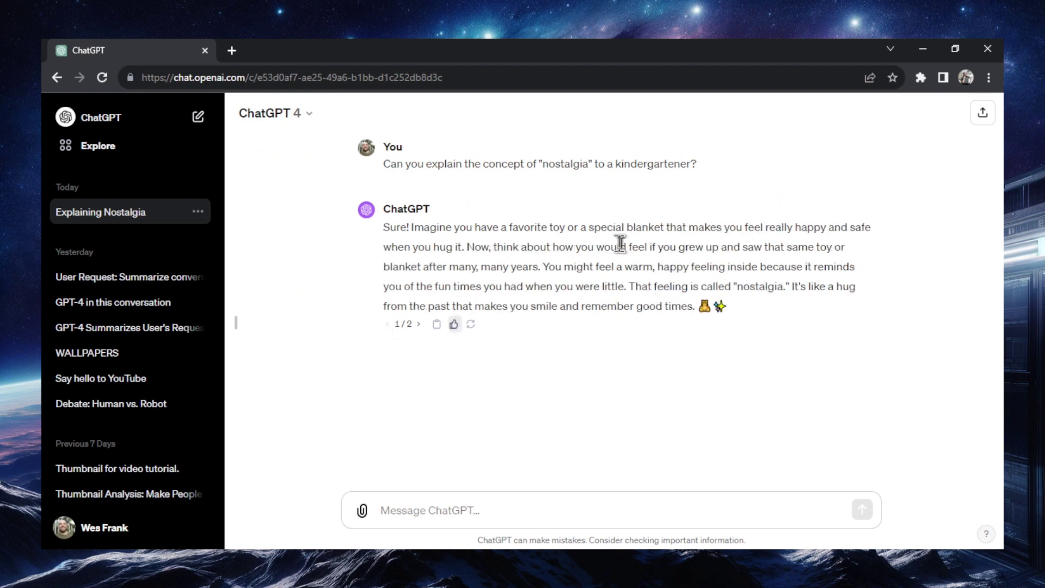
{"action": "left_click", "coordinate": [415, 324]}
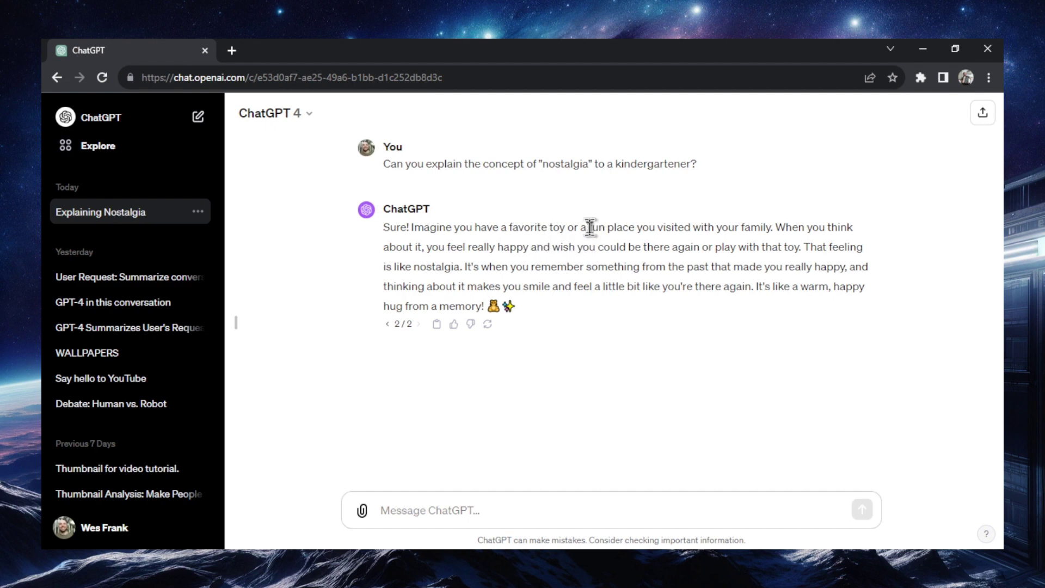
{"action": "left_click_drag", "start_coordinate": [589, 228], "coordinate": [631, 228]}
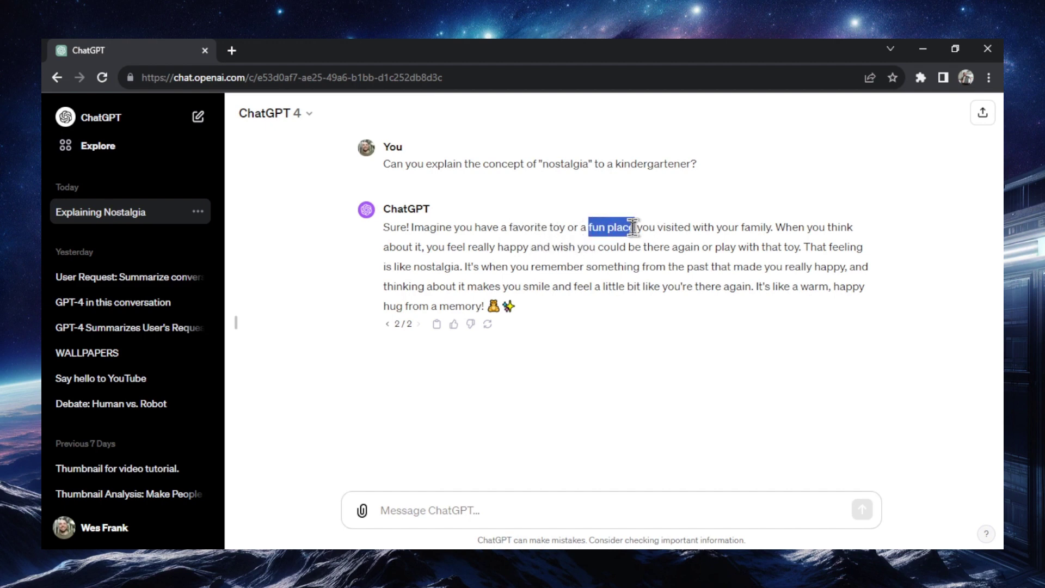
{"action": "left_click", "coordinate": [655, 312]}
{"action": "left_click", "coordinate": [387, 324]}
{"action": "left_click", "coordinate": [419, 324]}
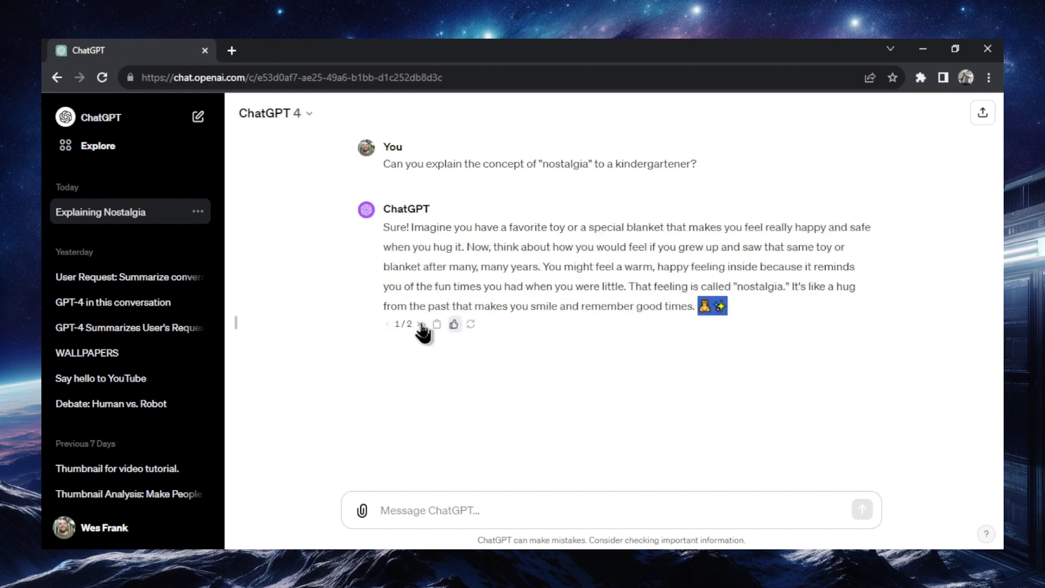
{"action": "left_click", "coordinate": [419, 324]}
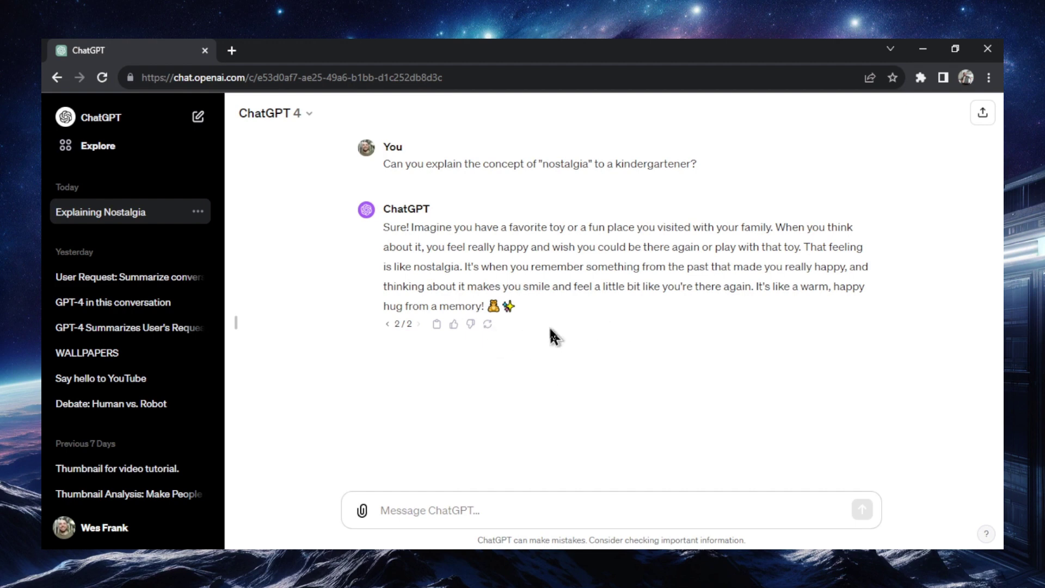
Step: Copy the Explaining Nostalgia conversation's link from the Share dialog
{"action": "left_click", "coordinate": [198, 211]}
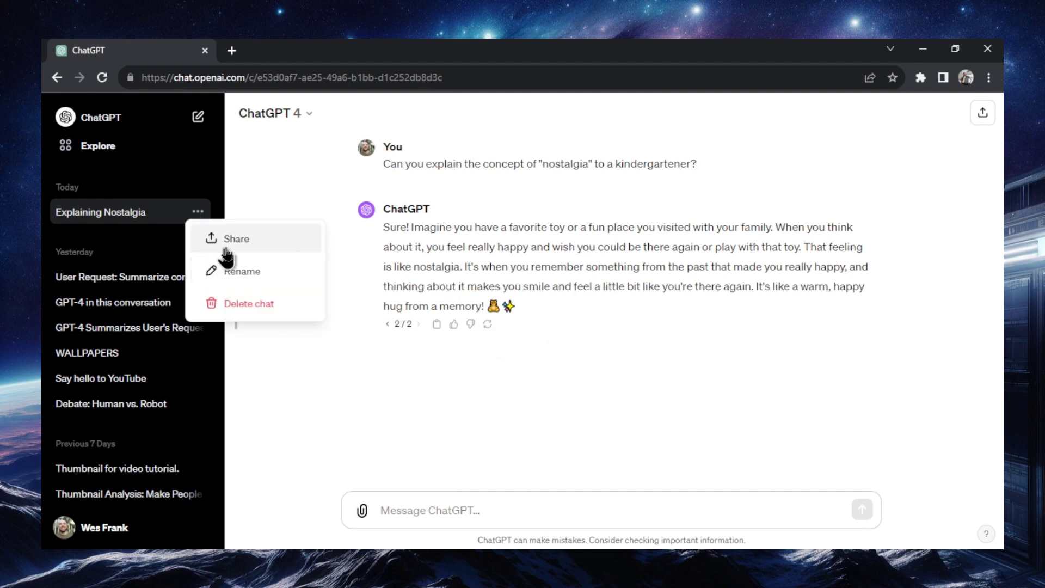
{"action": "left_click", "coordinate": [656, 380]}
{"action": "left_click", "coordinate": [982, 114]}
{"action": "left_click_drag", "start_coordinate": [697, 275], "coordinate": [691, 250]}
{"action": "left_click", "coordinate": [677, 507]}
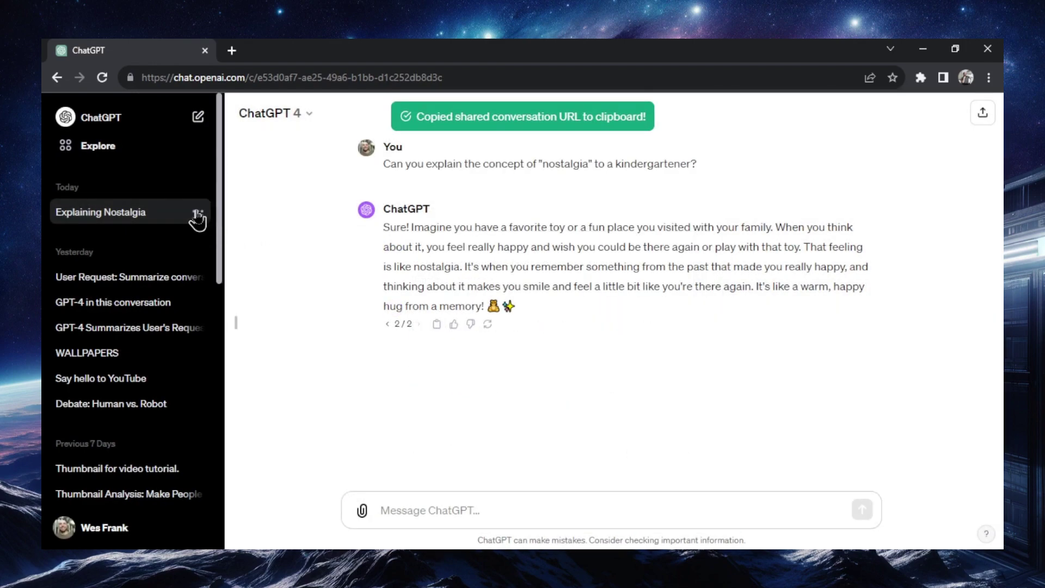
{"action": "left_click", "coordinate": [198, 215]}
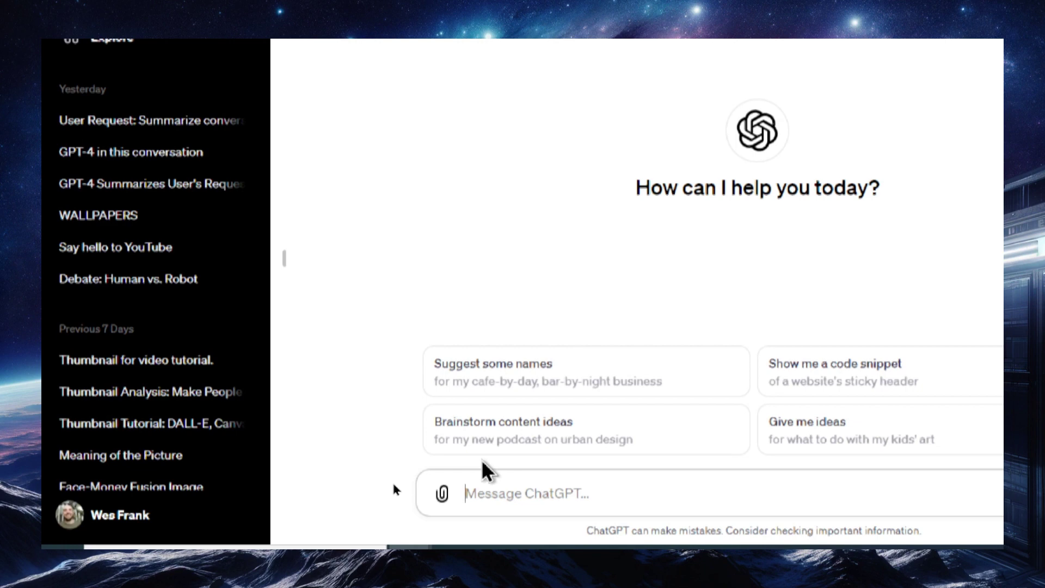
Step: Attach the DALL·E debate image and send 'Describe this image in as much detail as possible.'
{"action": "left_click", "coordinate": [441, 494]}
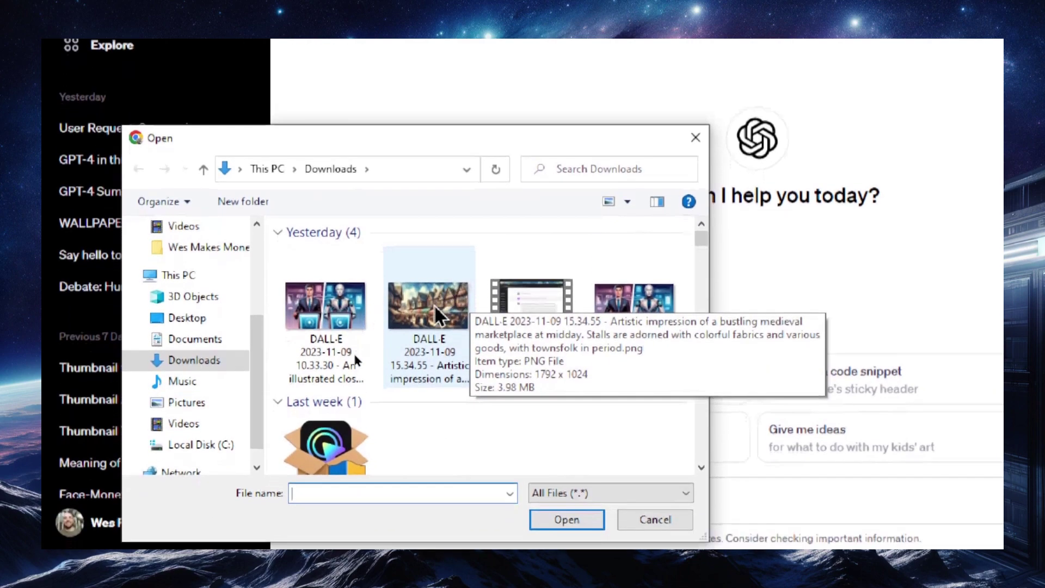
{"action": "left_click", "coordinate": [336, 310]}
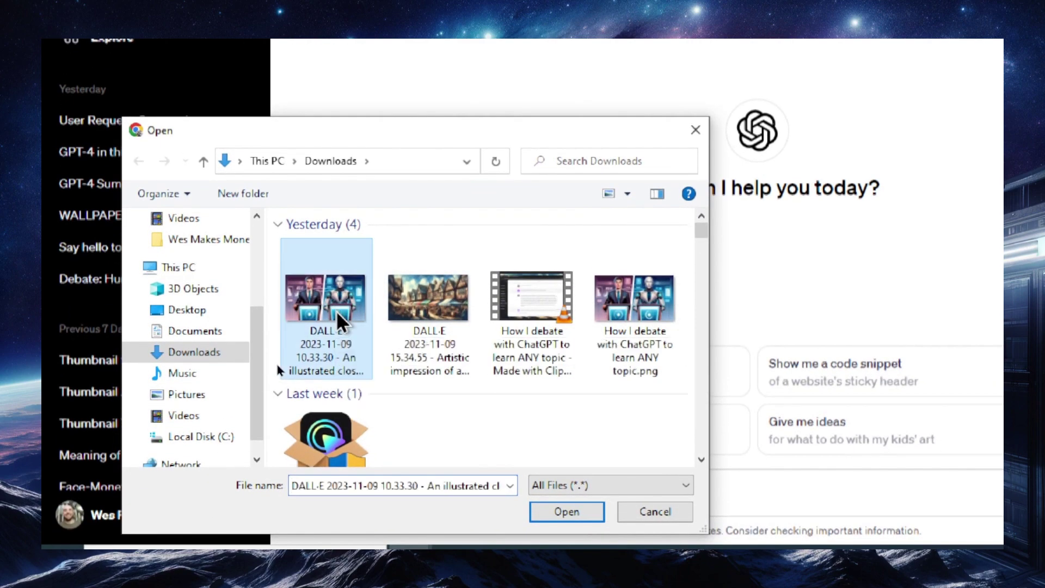
{"action": "left_click", "coordinate": [524, 519]}
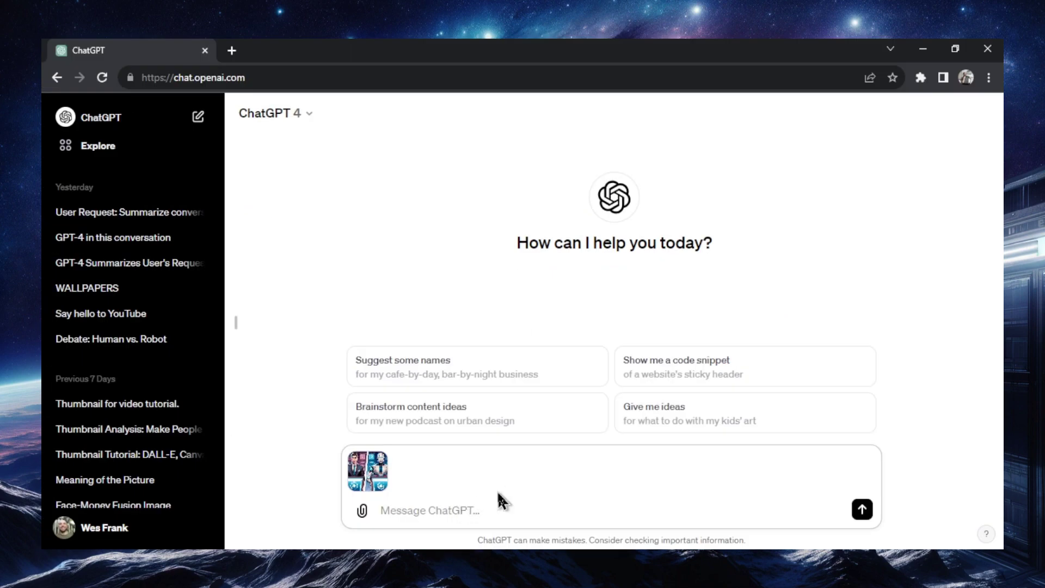
{"action": "type", "text": "Describe this image in as much detail as possible."}
{"action": "key", "text": "Return"}
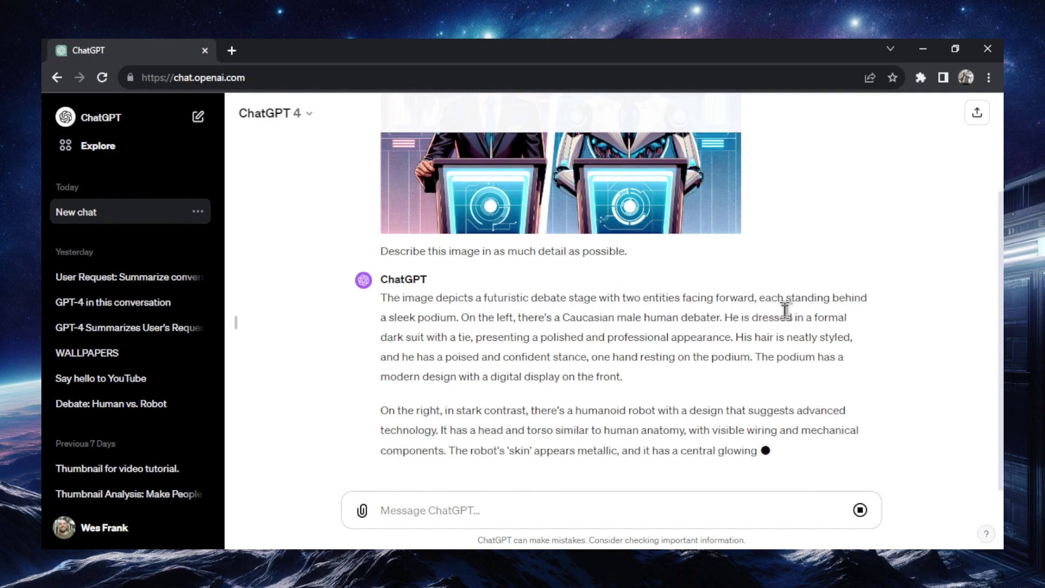
{"action": "scroll", "coordinate": [784, 305], "scroll_direction": "up", "scroll_amount": 2}
{"action": "scroll", "coordinate": [825, 245], "scroll_direction": "down", "scroll_amount": 2}
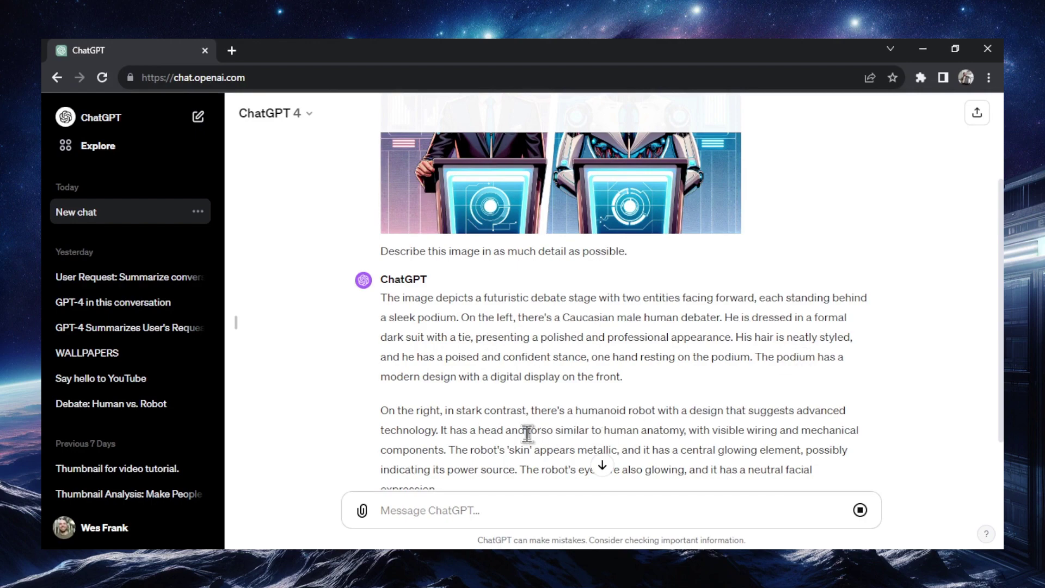
Step: Regenerate the debate-image description after the network error, stop it midway, and dismiss the feedback question
{"action": "scroll", "coordinate": [527, 431], "scroll_direction": "down", "scroll_amount": 1}
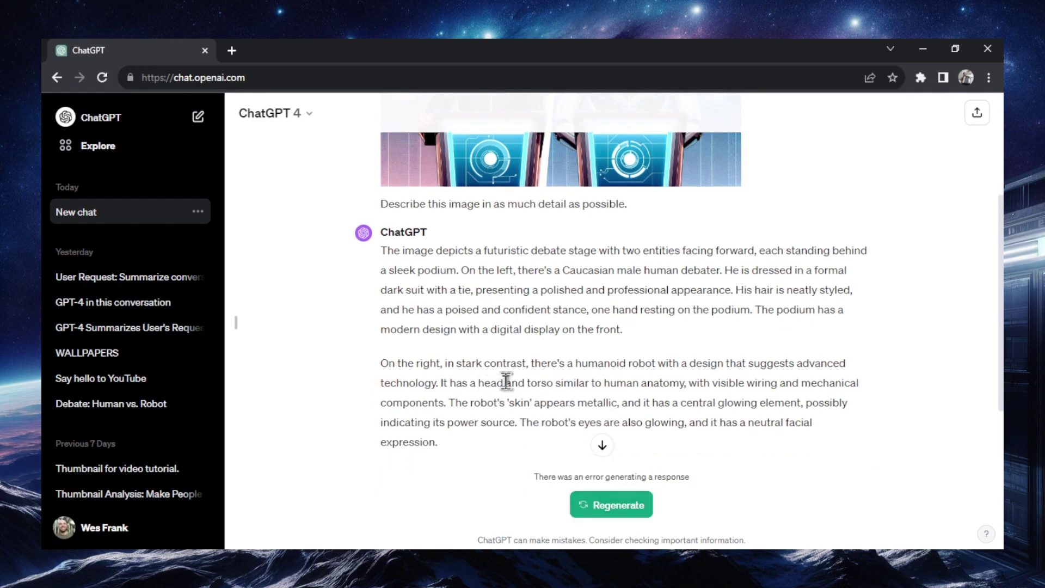
{"action": "scroll", "coordinate": [789, 376], "scroll_direction": "down", "scroll_amount": 2}
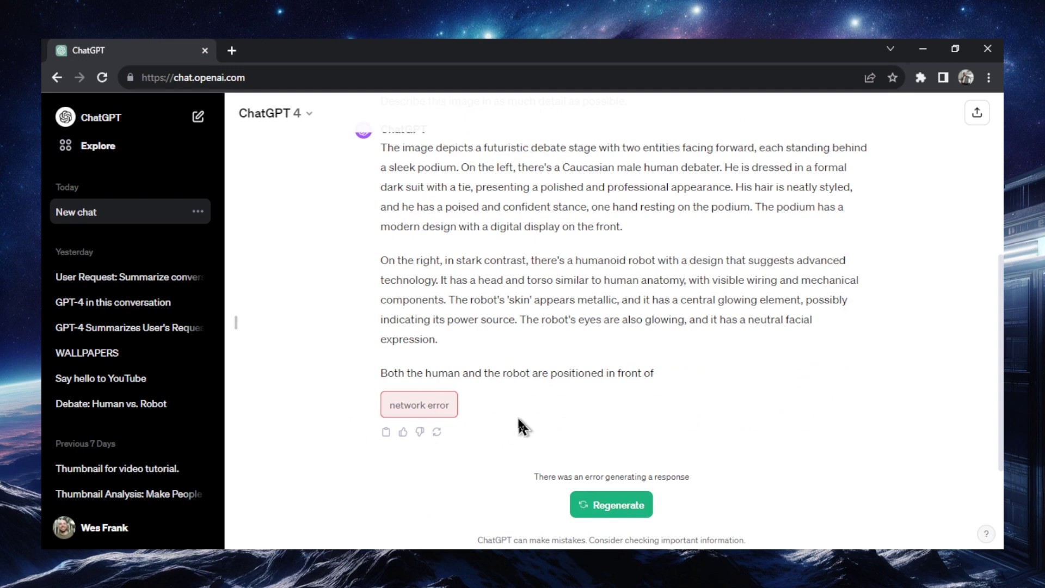
{"action": "left_click", "coordinate": [622, 512]}
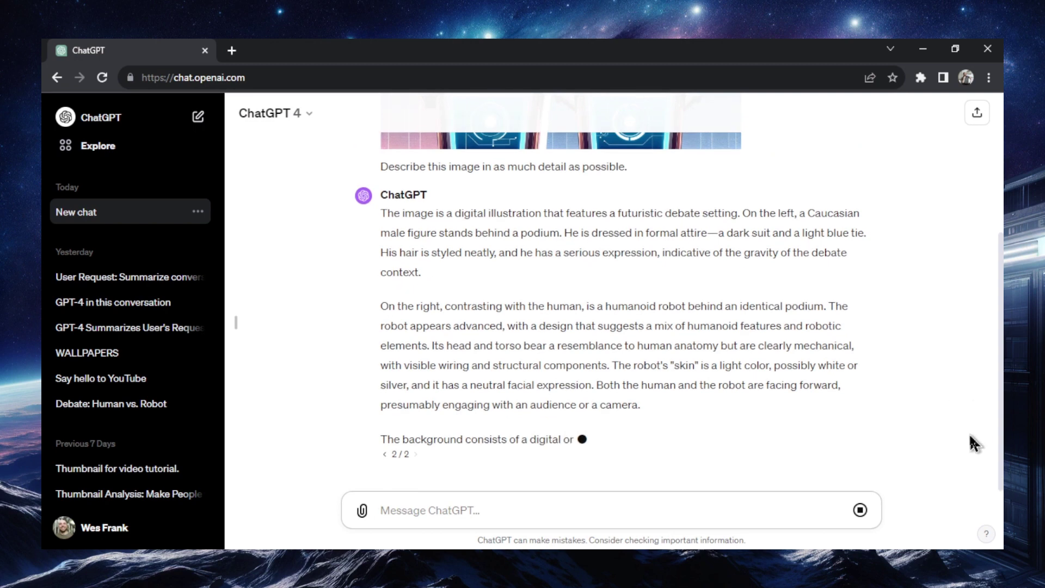
{"action": "left_click", "coordinate": [860, 510]}
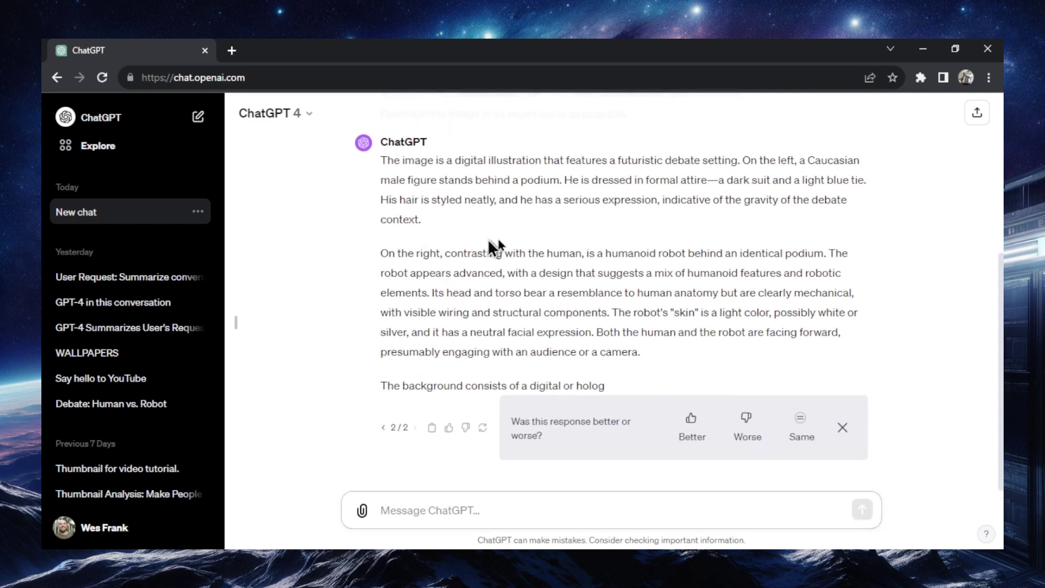
{"action": "left_click", "coordinate": [844, 427]}
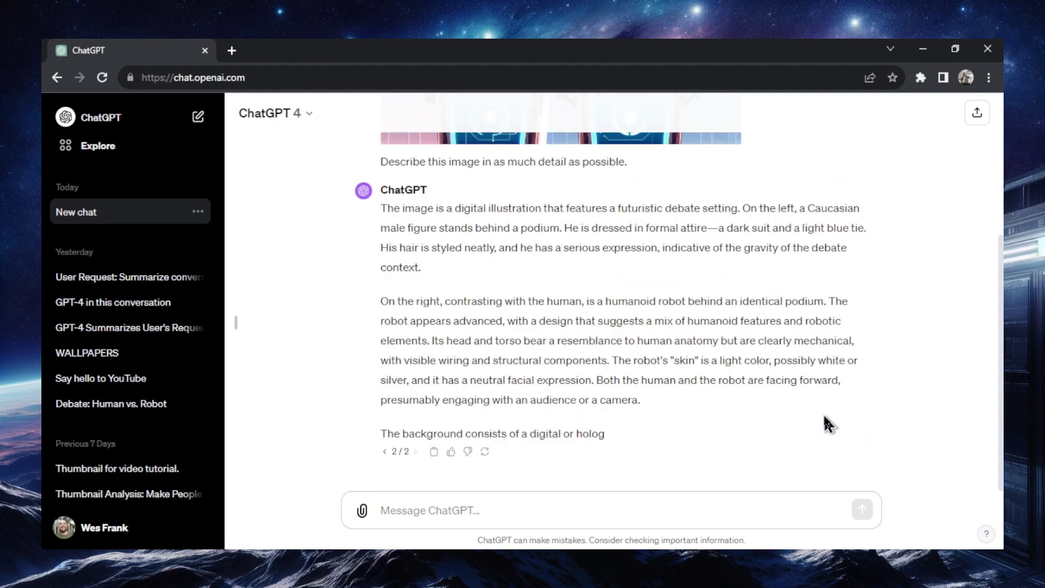
{"action": "scroll", "coordinate": [818, 417], "scroll_direction": "up", "scroll_amount": 4}
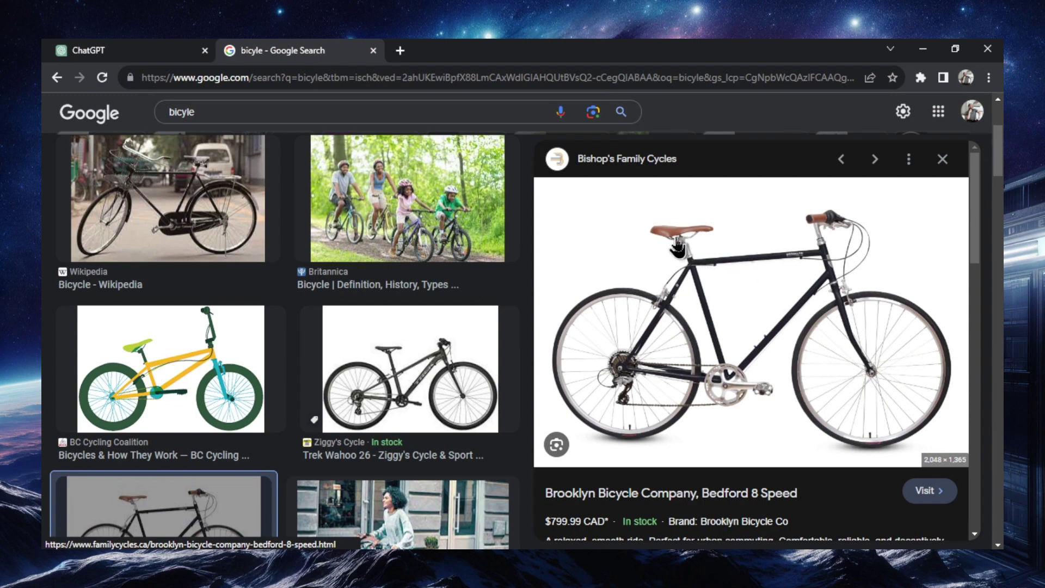
Step: Open the Google Images pantry-full-of-food photo full-size in a new tab and save it
{"action": "left_click", "coordinate": [117, 48]}
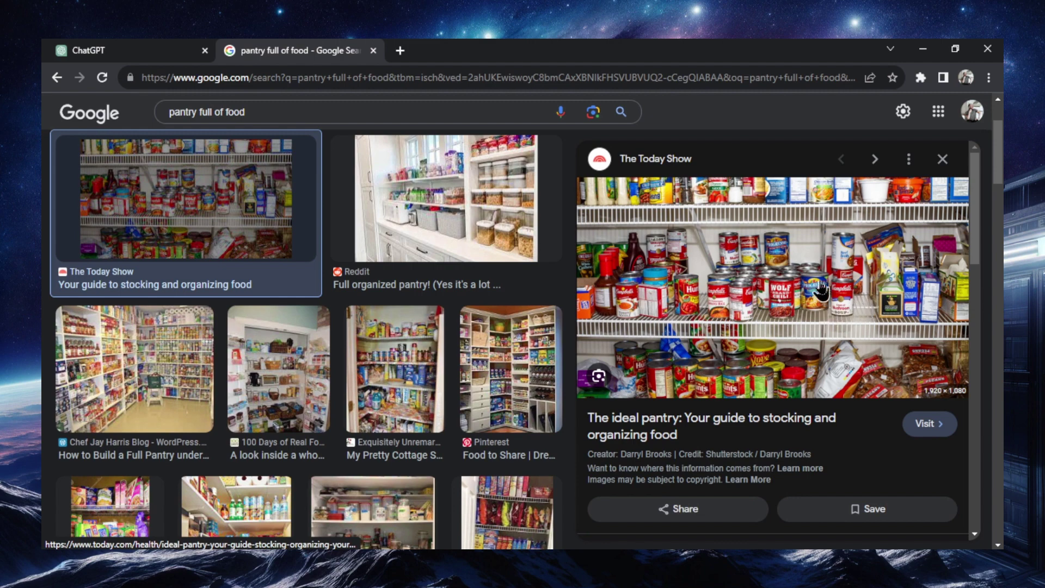
{"action": "left_click", "coordinate": [133, 47]}
{"action": "key", "text": "ctrl+Tab"}
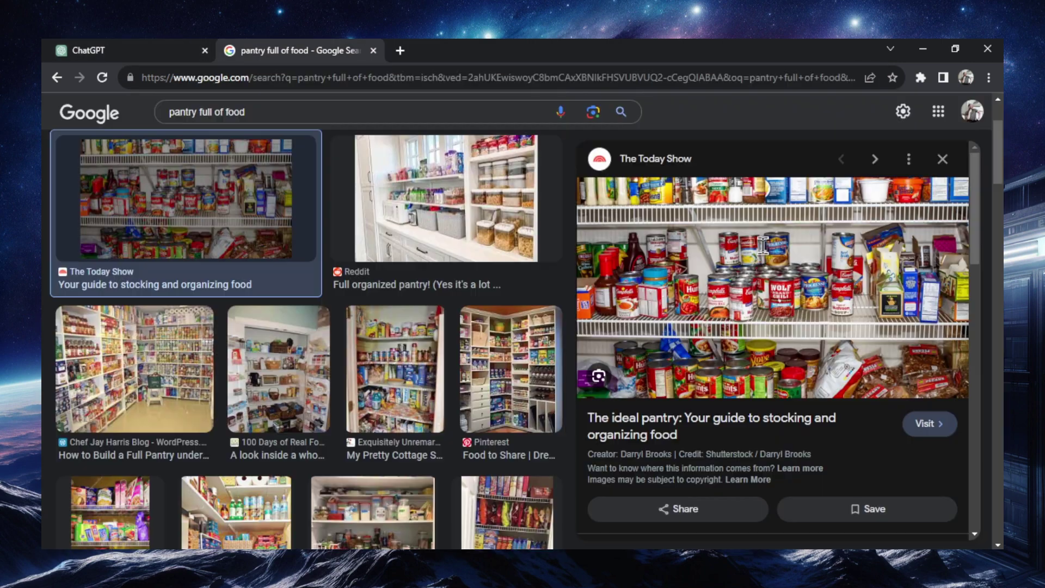
{"action": "right_click", "coordinate": [755, 272]}
{"action": "left_click", "coordinate": [838, 396]}
{"action": "right_click", "coordinate": [495, 268]}
{"action": "left_click", "coordinate": [611, 305]}
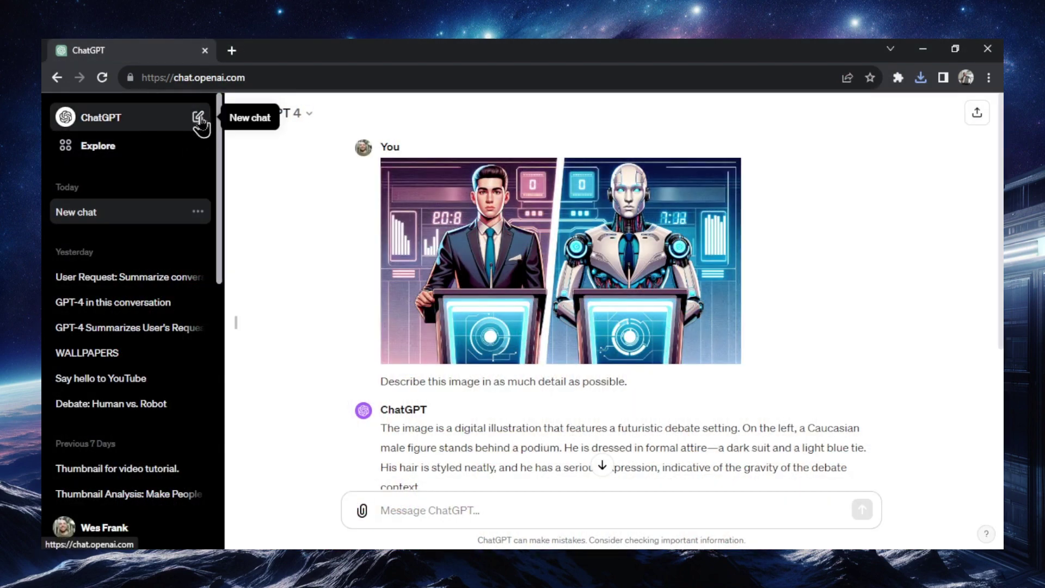
Step: In a new chat, attach the pantry photo and send 'This is my pantry. Give me 3 recipes that I can make.'
{"action": "left_click", "coordinate": [198, 118]}
{"action": "left_click", "coordinate": [362, 511]}
{"action": "left_click", "coordinate": [485, 526]}
{"action": "type", "text": "This i"}
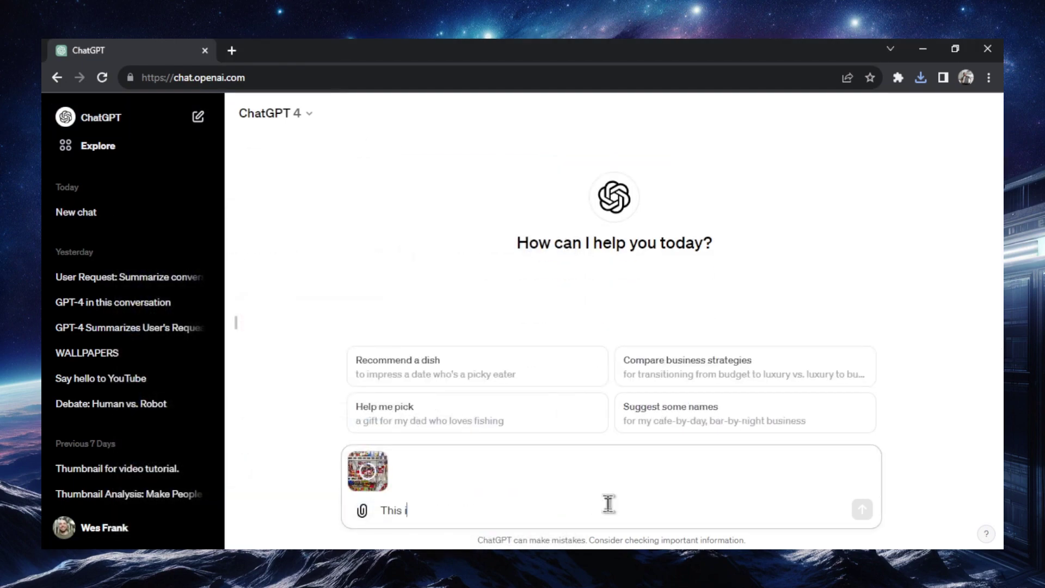
{"action": "type", "text": "s my pantry. Give me 3 recipes"}
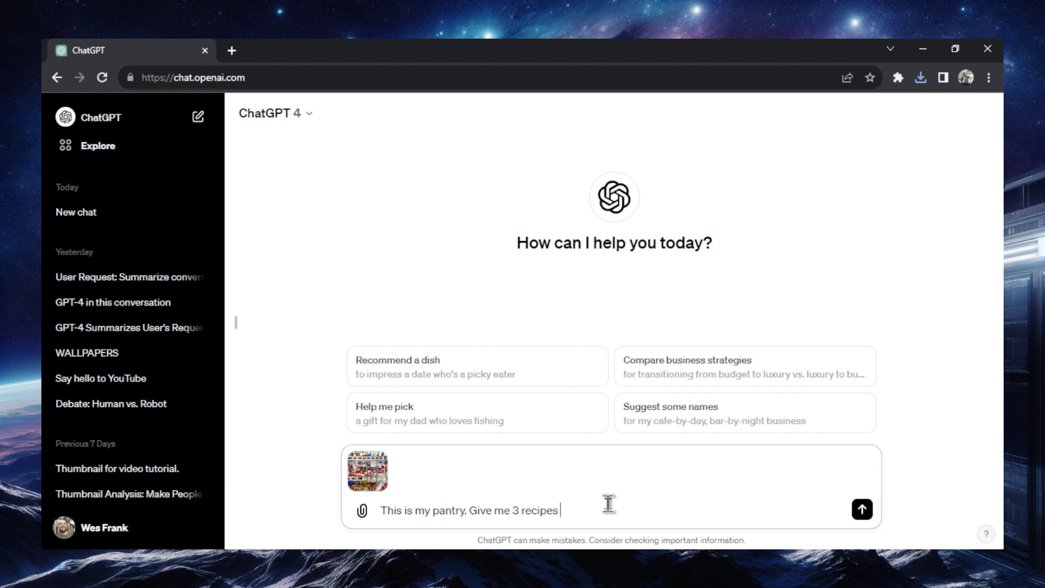
{"action": "type", "text": " that I can make."}
{"action": "key", "text": "Return"}
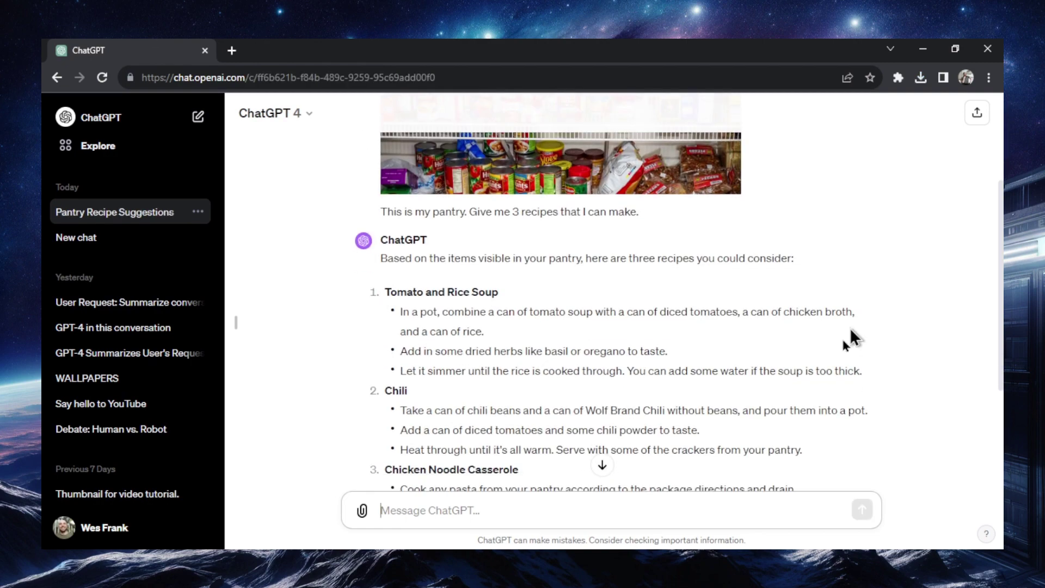
{"action": "scroll", "coordinate": [624, 306], "scroll_direction": "down", "scroll_amount": 3}
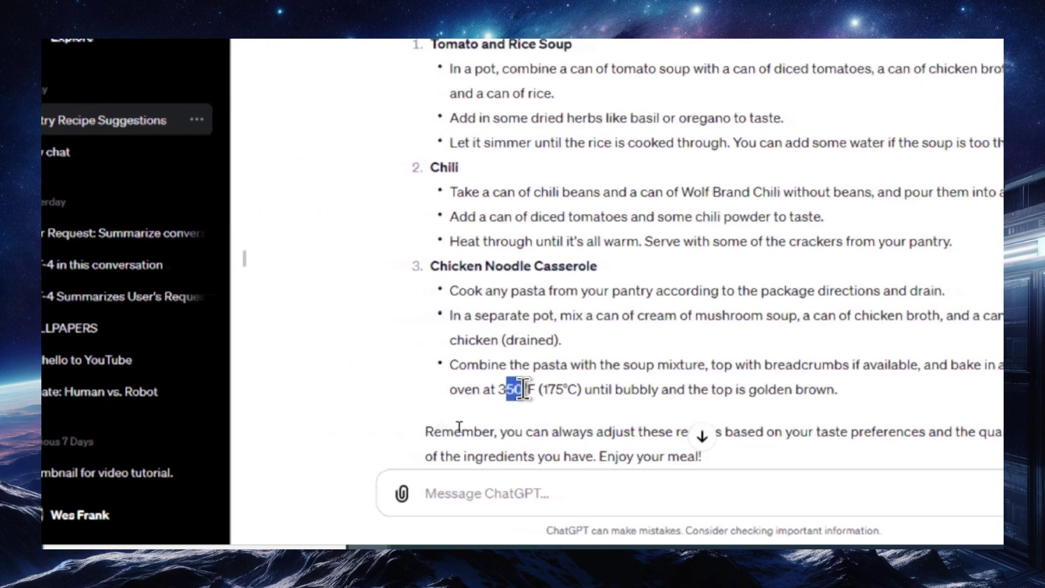
{"action": "scroll", "coordinate": [860, 398], "scroll_direction": "up", "scroll_amount": 10}
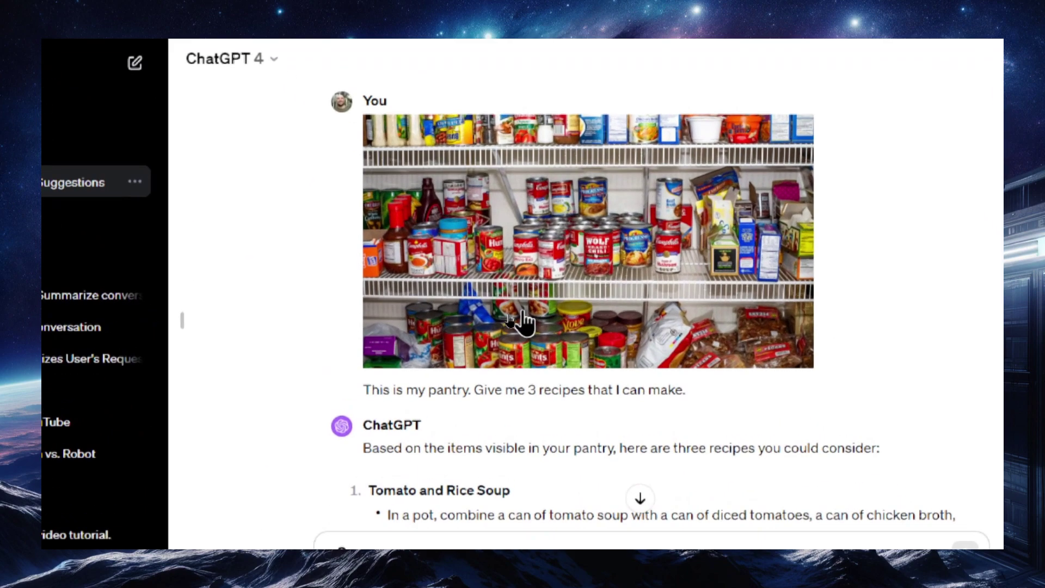
Step: Enlarge the attached pantry photo to view it full size, then close the viewer
{"action": "left_click", "coordinate": [524, 321]}
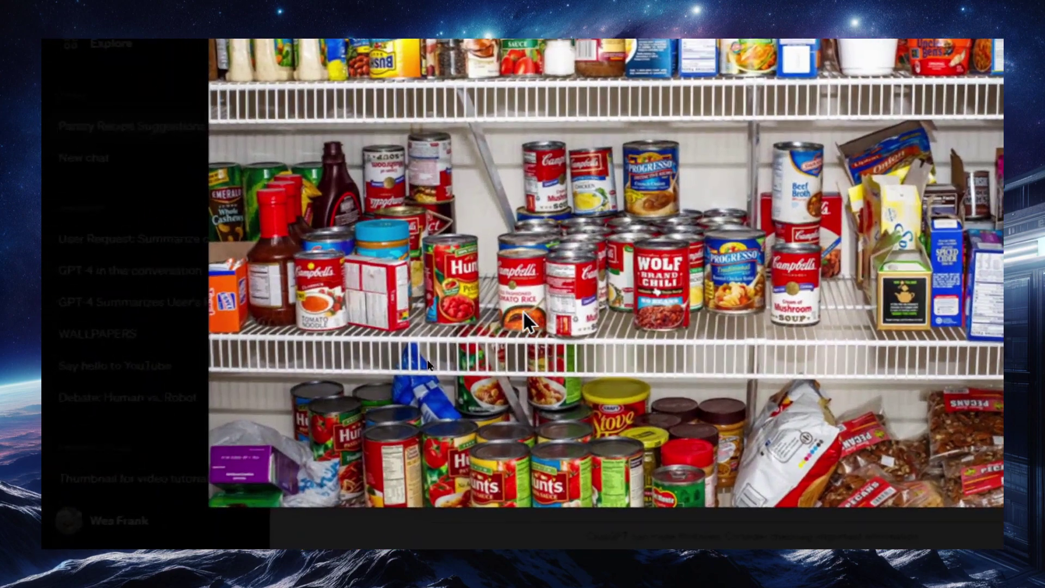
{"action": "left_click", "coordinate": [406, 376]}
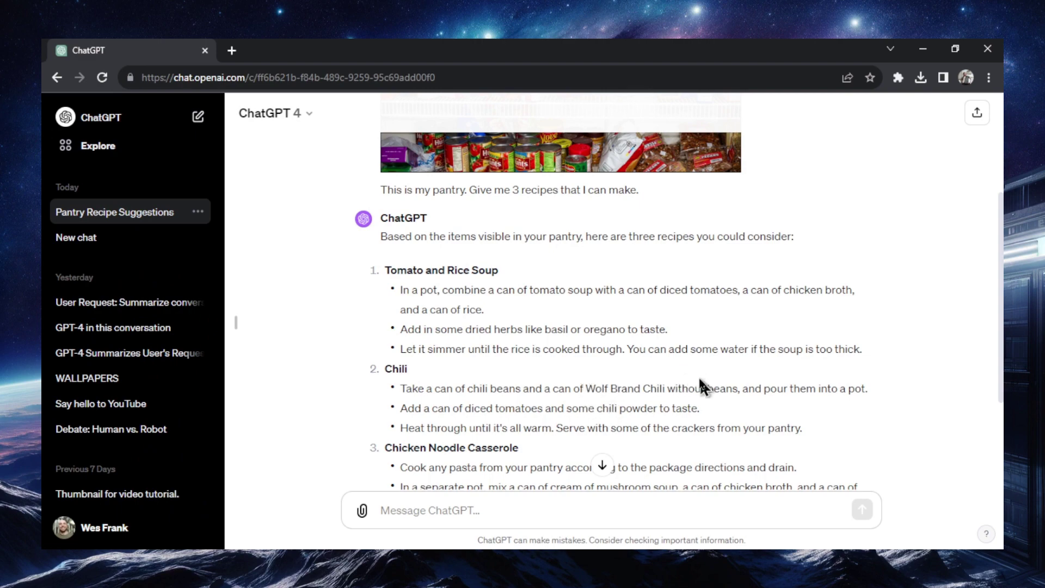
{"action": "scroll", "coordinate": [700, 384], "scroll_direction": "up", "scroll_amount": 3}
{"action": "left_click", "coordinate": [626, 305]}
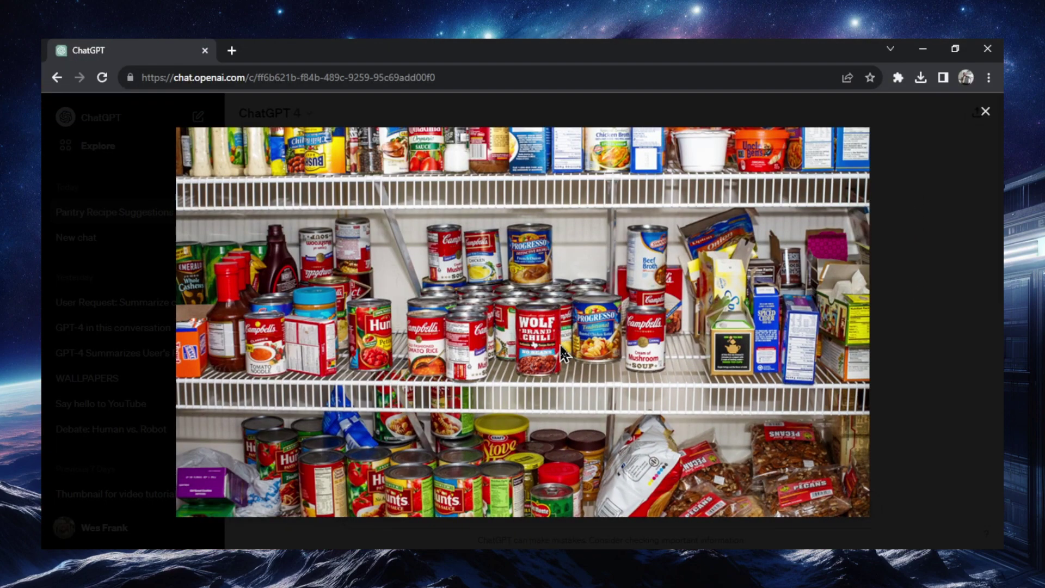
{"action": "key", "text": "Escape"}
Step: Open the other chat from today and delete it from the history
{"action": "left_click", "coordinate": [199, 243]}
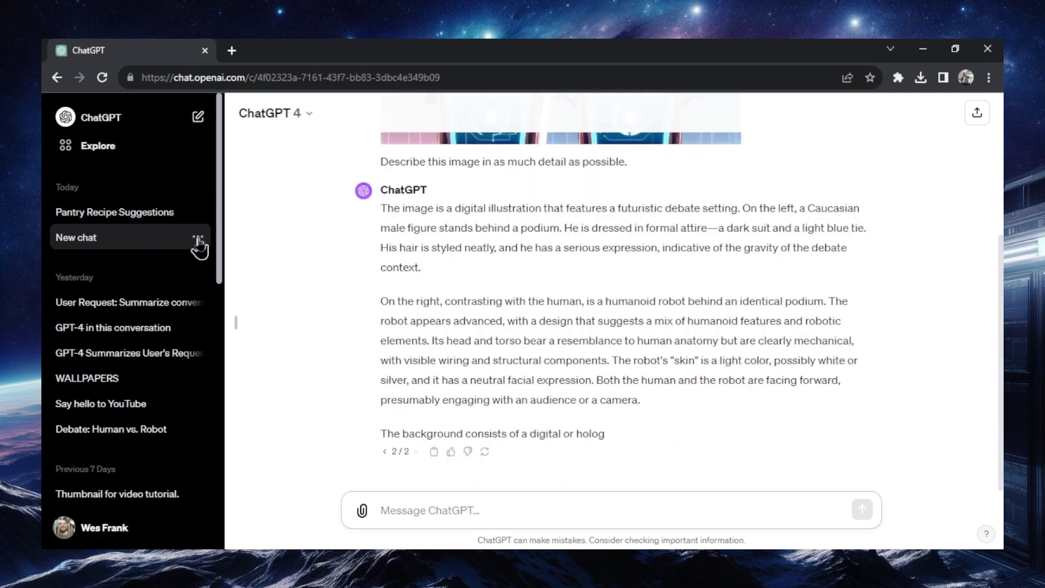
{"action": "left_click", "coordinate": [199, 223]}
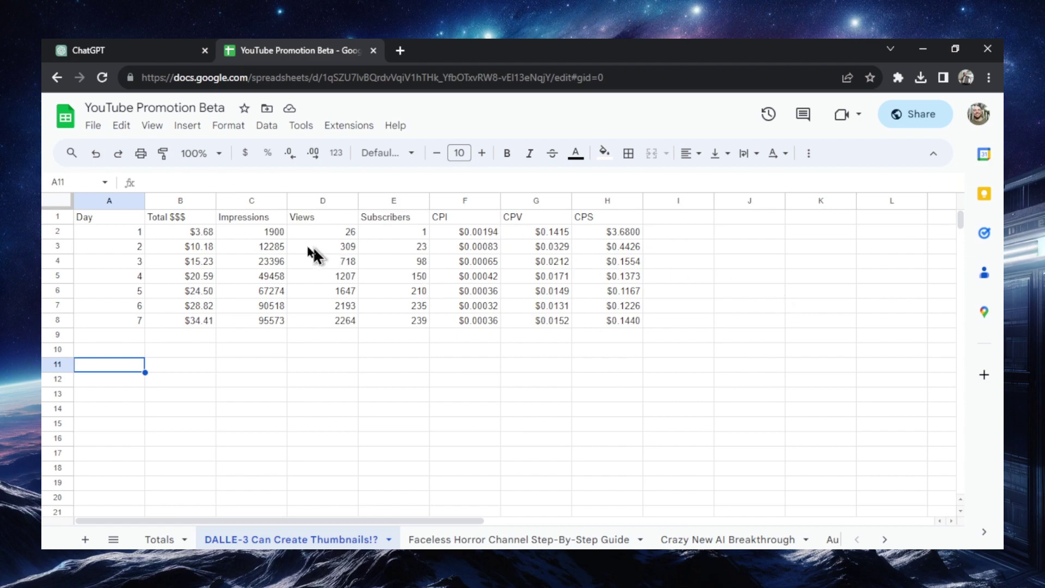
Step: Download the YouTube Promotion Beta sheet as a CSV and close the spreadsheet tab
{"action": "left_click", "coordinate": [93, 125]}
{"action": "mouse_move", "coordinate": [136, 296]}
{"action": "left_click", "coordinate": [411, 398]}
{"action": "key", "text": "ctrl+w"}
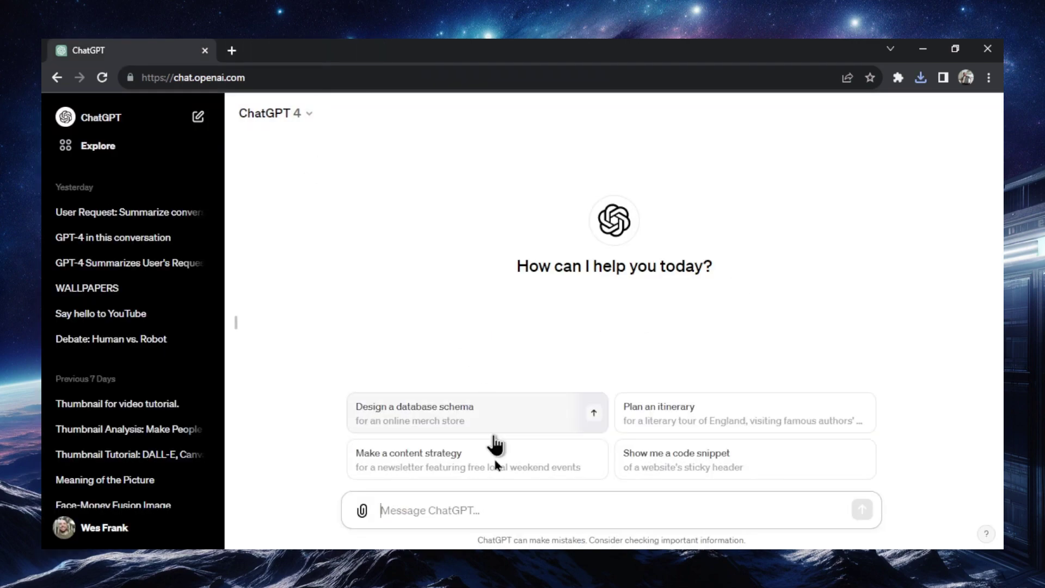
Step: Attach the YouTube Promotion Beta CSV in ChatGPT and ask which day gained the most subscribers
{"action": "left_click", "coordinate": [366, 509]}
{"action": "left_click", "coordinate": [288, 357]}
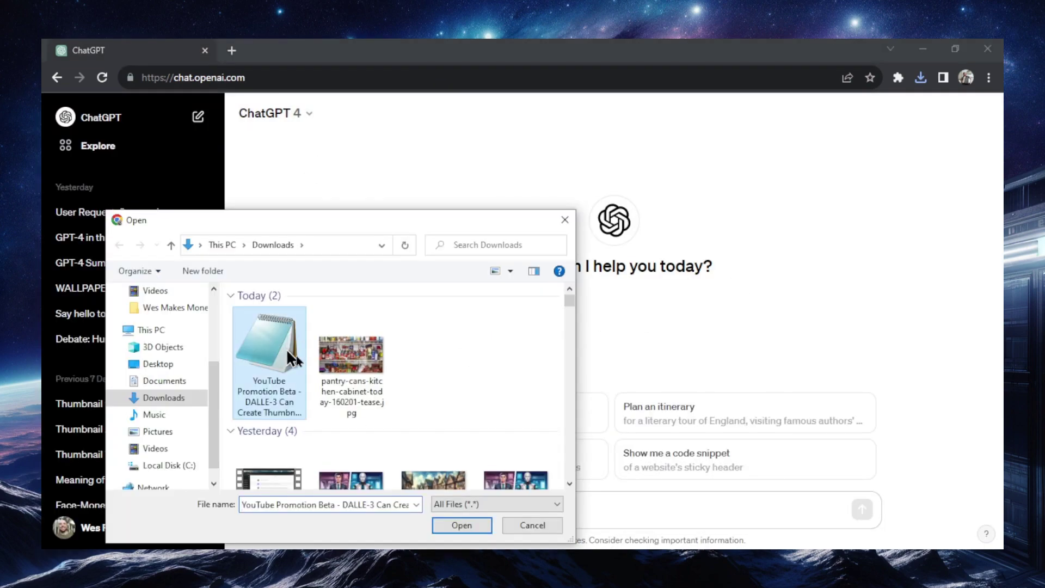
{"action": "left_click", "coordinate": [468, 526]}
{"action": "type", "text": "Wh"}
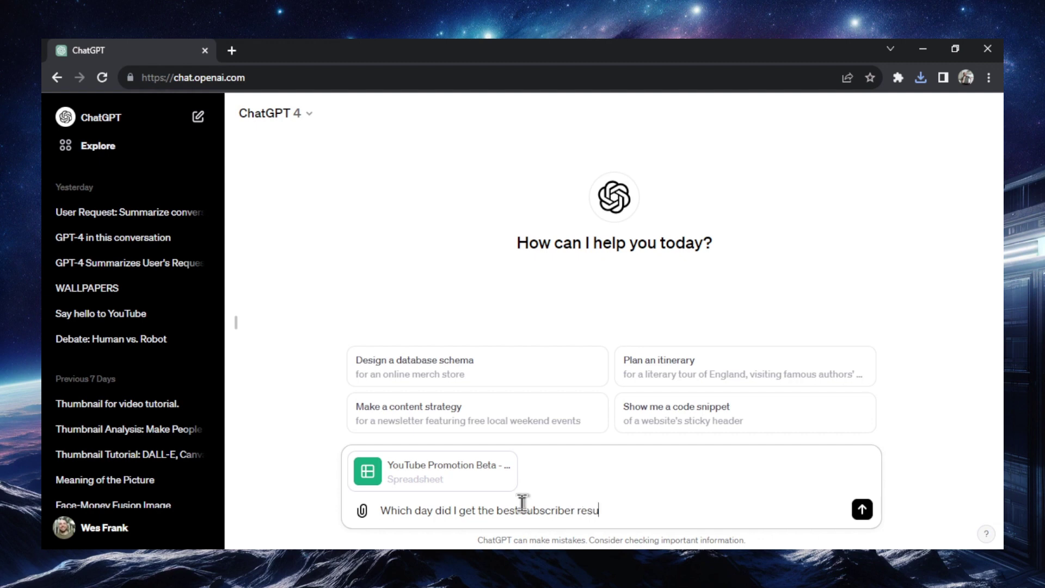
{"action": "key", "text": "Return"}
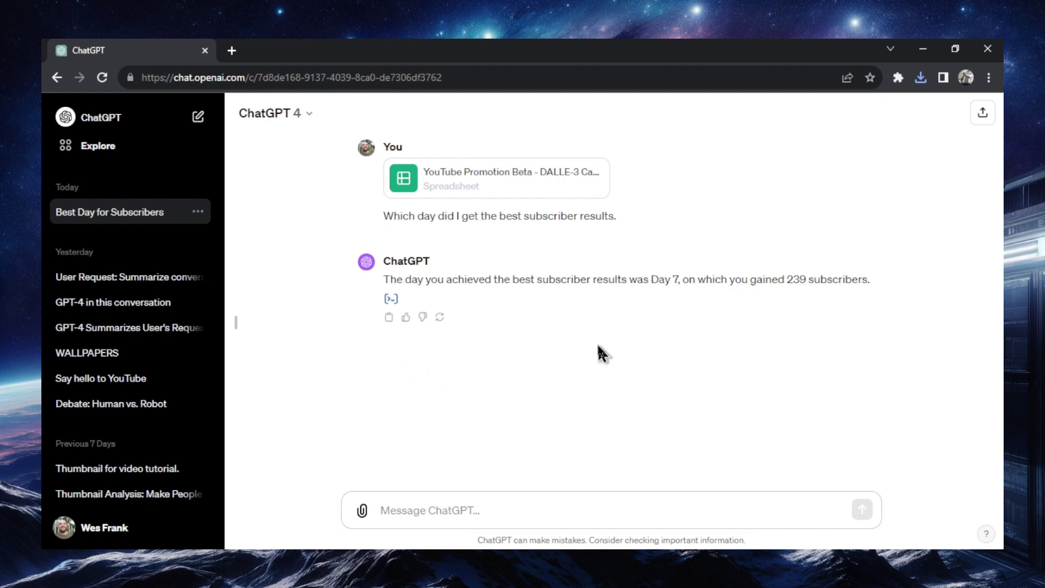
Step: Open View analysis to inspect the code behind the Day 7 answer
{"action": "left_click", "coordinate": [391, 301]}
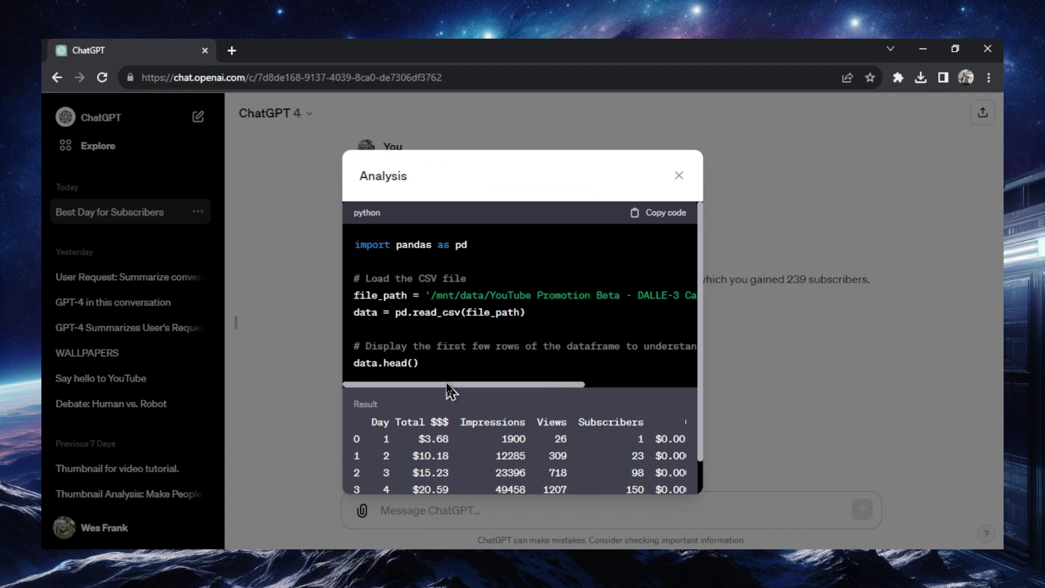
{"action": "mouse_move", "coordinate": [452, 386]}
{"action": "left_mouse_down"}
{"action": "mouse_move", "coordinate": [572, 392]}
{"action": "mouse_move", "coordinate": [439, 388]}
{"action": "left_mouse_up"}
{"action": "scroll", "coordinate": [431, 472], "scroll_direction": "down", "scroll_amount": 1}
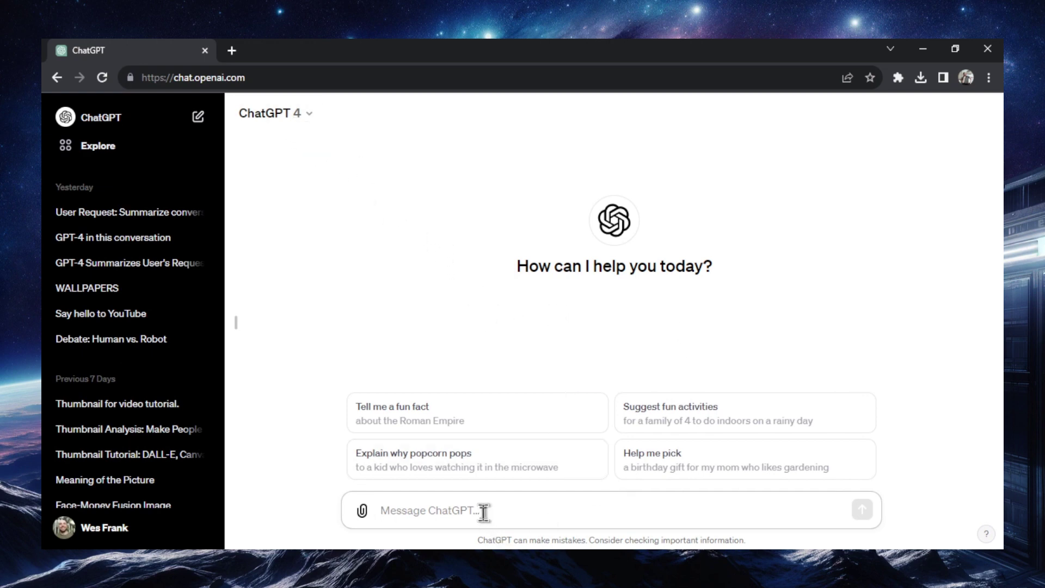
Step: Request 'an illustration of a panda playing poker', then follow up asking for TWO pandas playing poker
{"action": "type", "text": "Draw me "}
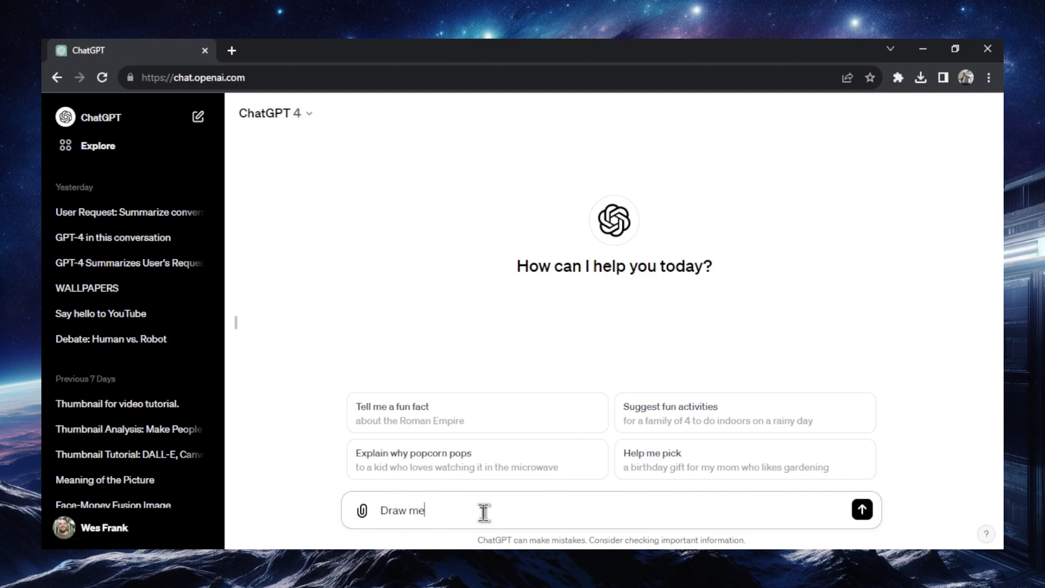
{"action": "type", "text": "an il"}
{"action": "type", "text": "lustration of a pand"}
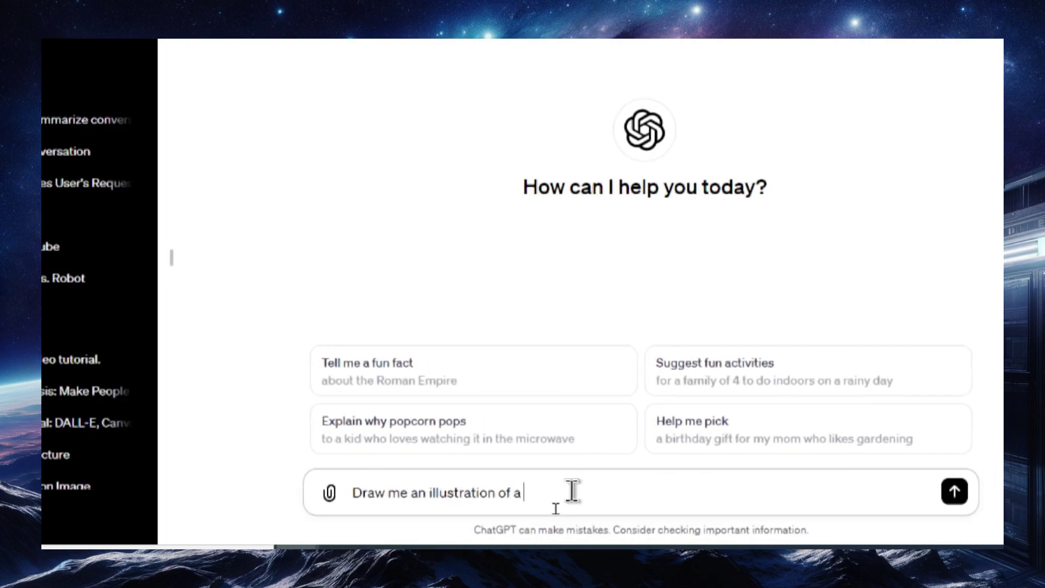
{"action": "type", "text": "a playing poker."}
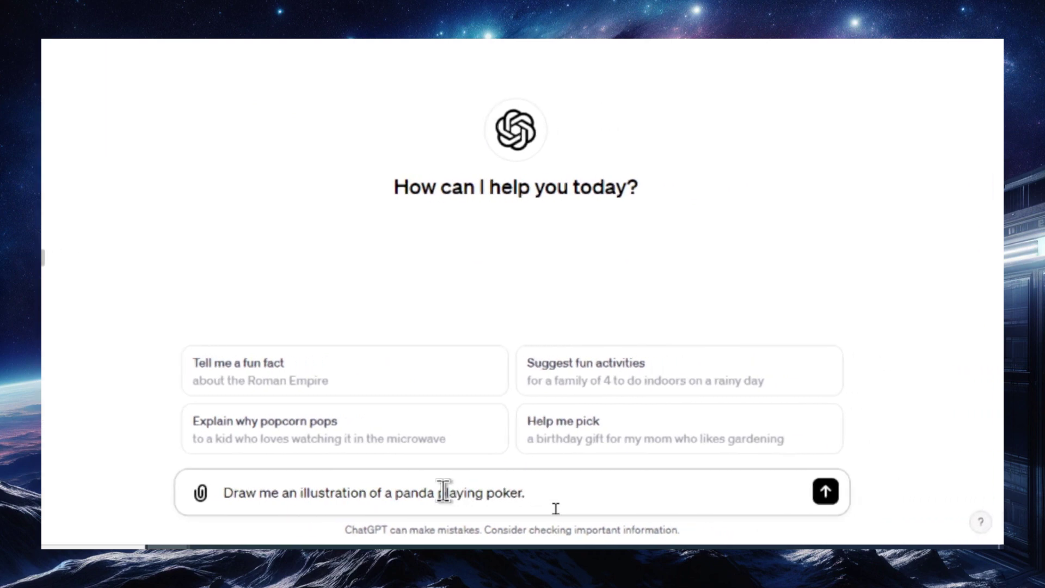
{"action": "key", "text": "Return"}
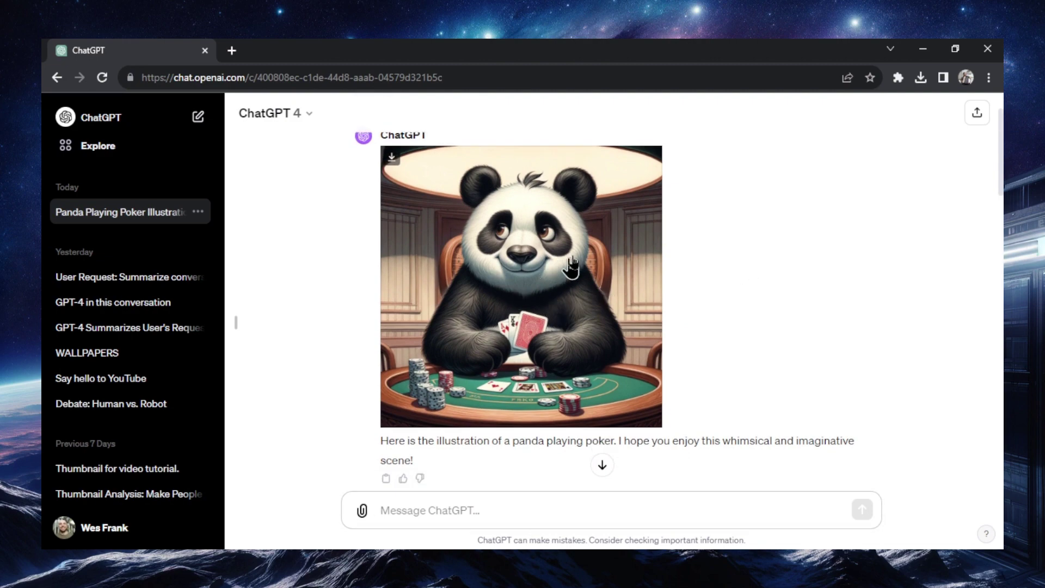
{"action": "left_click", "coordinate": [511, 501]}
{"action": "type", "text": "That's great, but can you make it so that"}
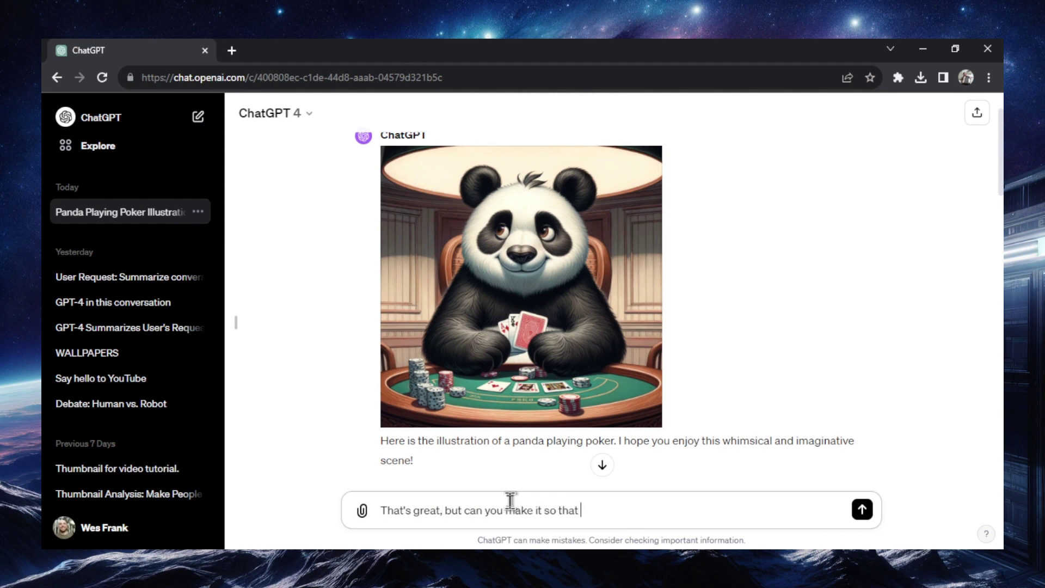
{"action": "key", "text": "BackSpace"}
{"action": "key", "text": "BackSpace"}
{"action": "key", "text": "BackSpace"}
{"action": "key", "text": "BackSpace"}
{"action": "key", "text": "BackSpace"}
{"action": "key", "text": "BackSpace"}
{"action": "type", "text": "there are TWO pandas playing poker?"}
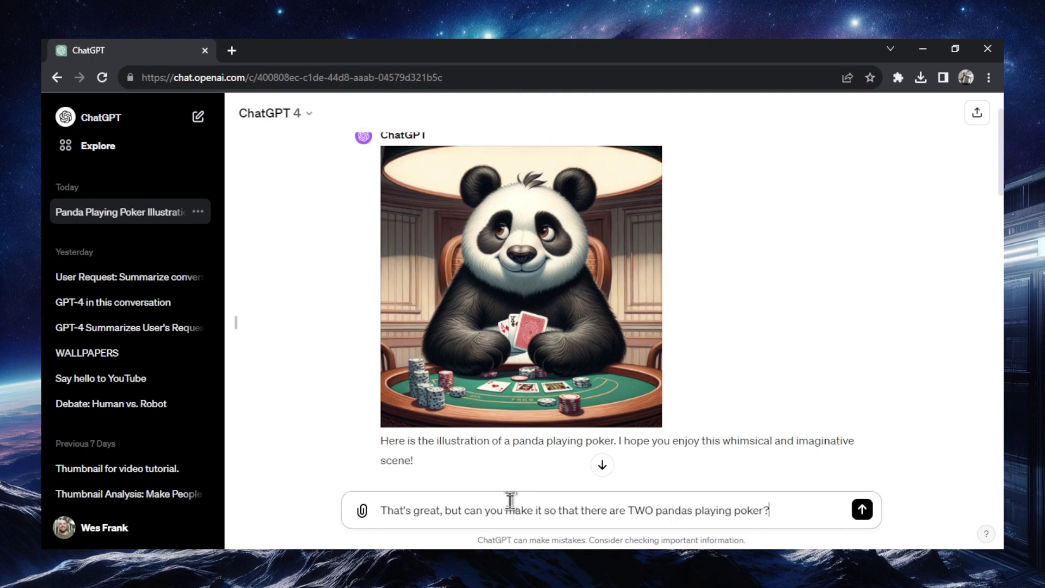
{"action": "key", "text": "Return"}
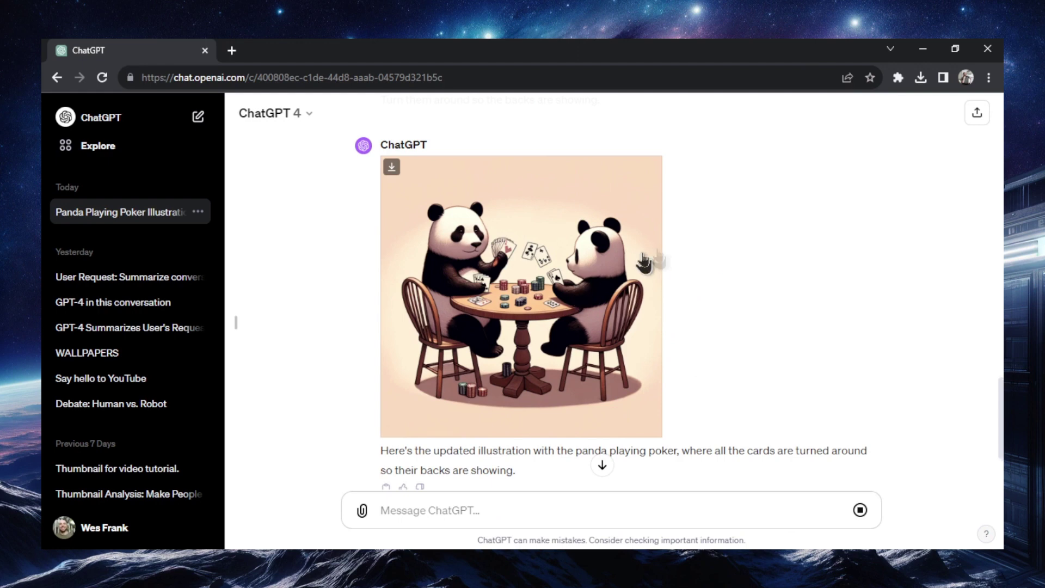
Step: Download the enlarged two-panda poker image, confirm it in downloads, and view its generating prompt
{"action": "left_click", "coordinate": [512, 287]}
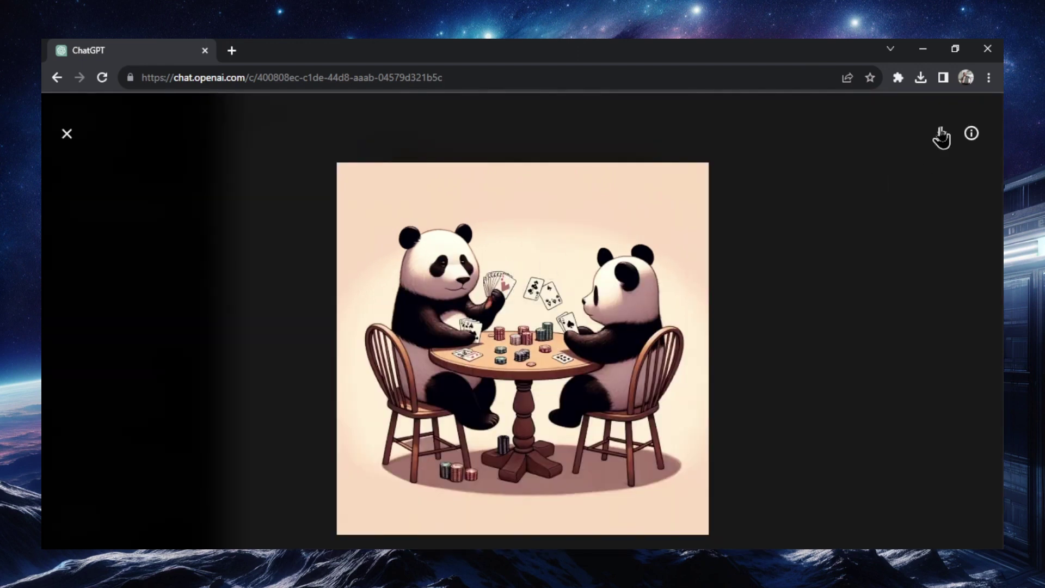
{"action": "left_click", "coordinate": [942, 135]}
{"action": "left_click", "coordinate": [924, 83]}
{"action": "left_click", "coordinate": [926, 86]}
{"action": "left_click", "coordinate": [972, 135]}
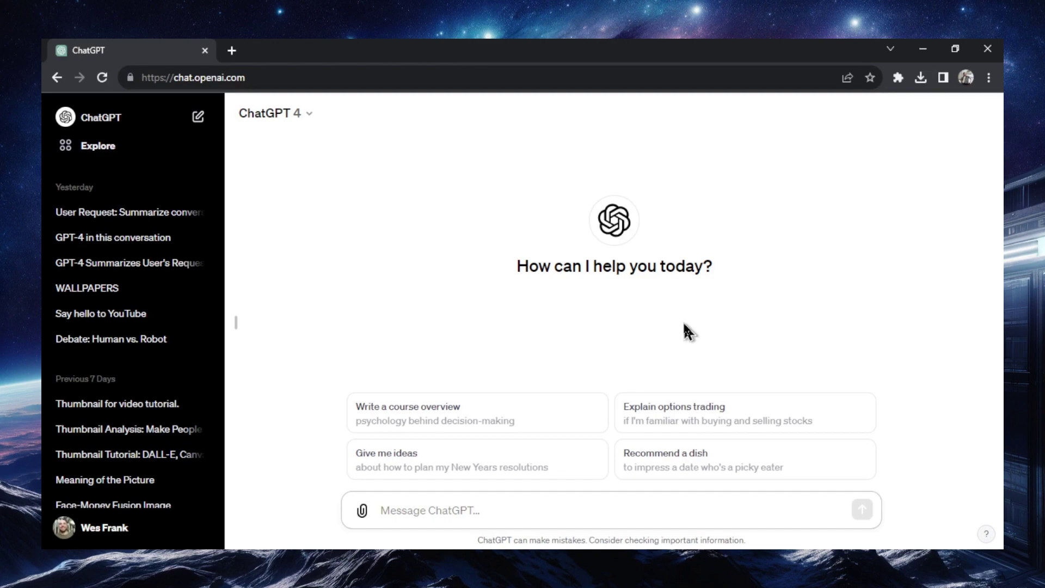
Step: On ESPN in a new tab, open the Giannis 54-point Bucks story and copy its URL
{"action": "key", "text": "ctrl+t"}
{"action": "type", "text": "espn"}
{"action": "key", "text": "Return"}
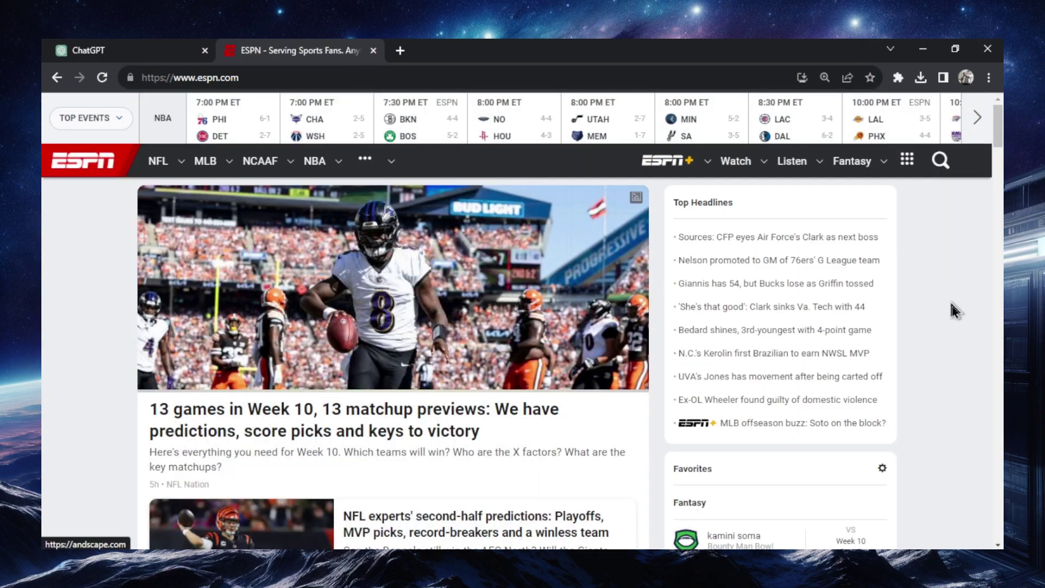
{"action": "left_click", "coordinate": [817, 284]}
{"action": "left_click", "coordinate": [620, 77]}
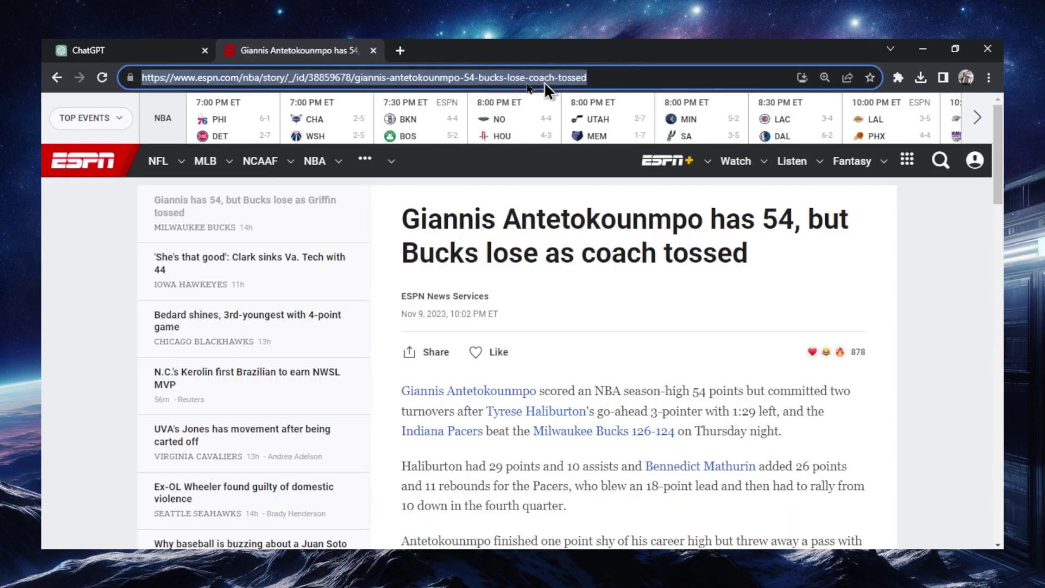
Step: Paste the article link into ChatGPT with 'Summarize this article for me.' and send it
{"action": "left_click", "coordinate": [101, 54]}
{"action": "left_click", "coordinate": [478, 511]}
{"action": "key", "text": "ctrl+v"}
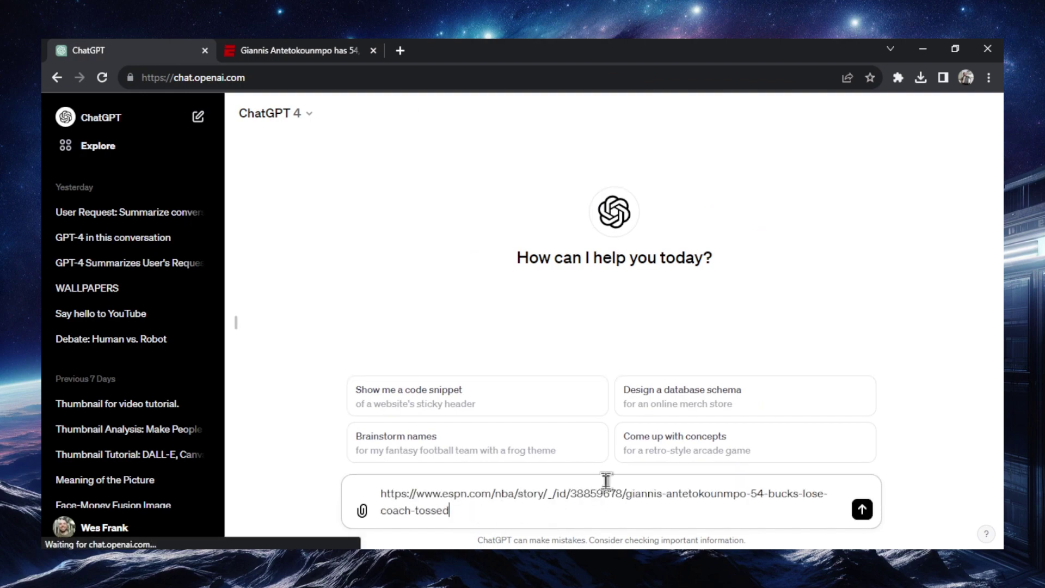
{"action": "key", "text": "shift+Return"}
{"action": "key", "text": "shift+Return"}
{"action": "type", "text": "Summarize this article for me."}
{"action": "key", "text": "Return"}
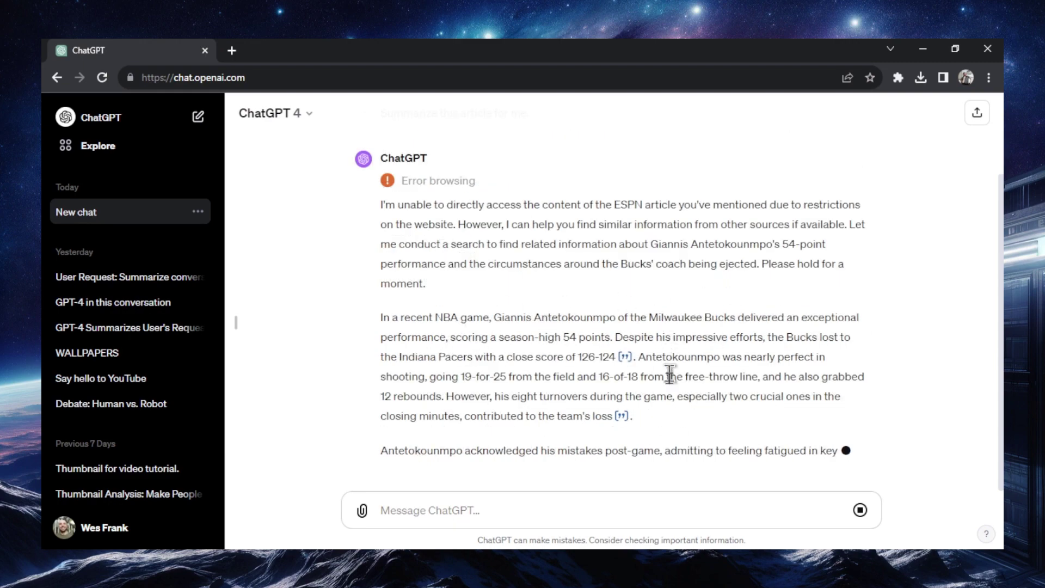
Step: Read through the summary, open its cited betimate source article, then close that tab
{"action": "scroll", "coordinate": [406, 364], "scroll_direction": "up", "scroll_amount": 3}
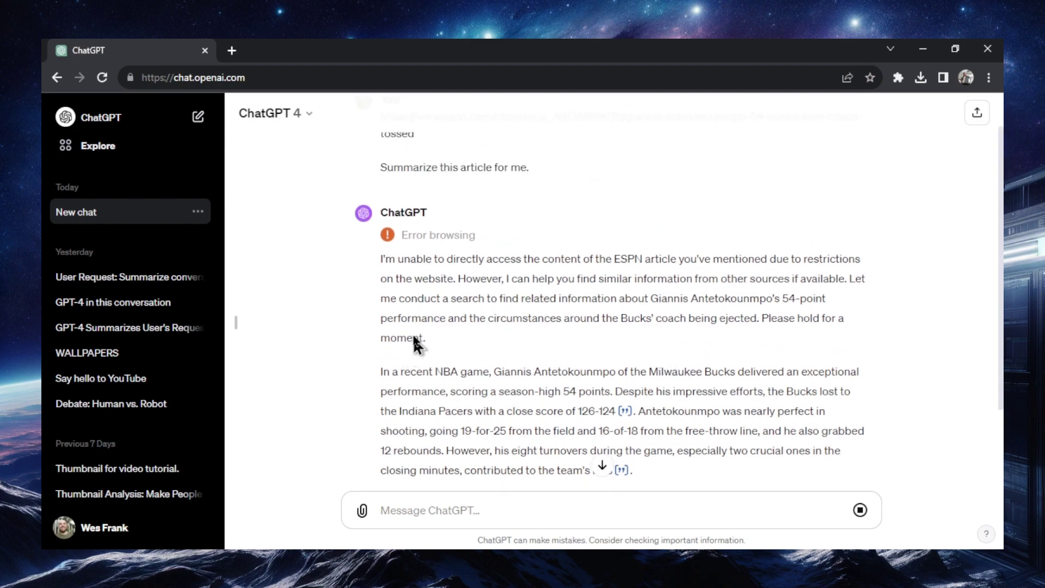
{"action": "left_click_drag", "start_coordinate": [373, 268], "coordinate": [463, 326]}
{"action": "scroll", "coordinate": [533, 317], "scroll_direction": "down", "scroll_amount": 2}
{"action": "scroll", "coordinate": [599, 337], "scroll_direction": "down", "scroll_amount": 1}
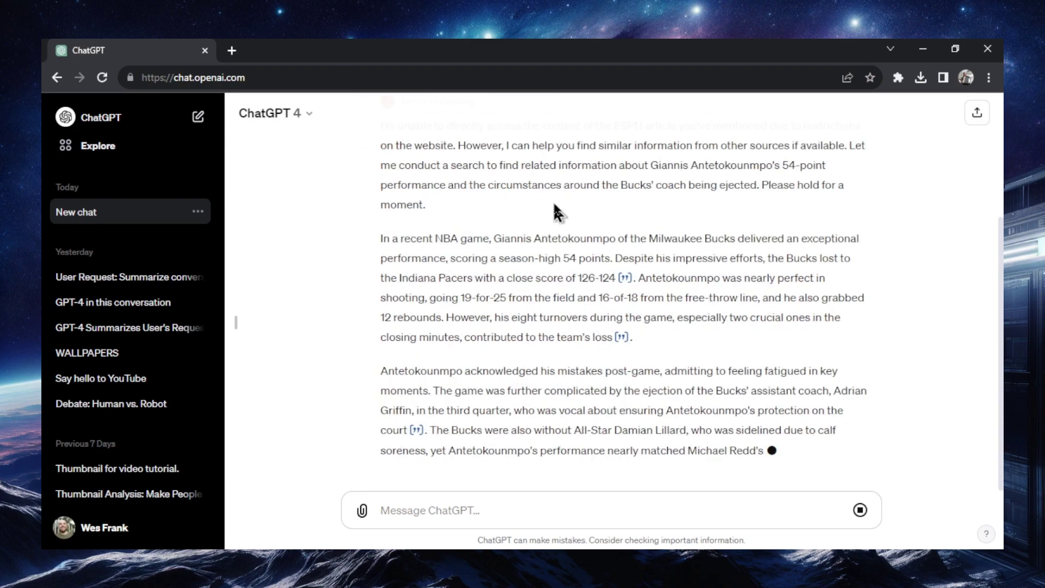
{"action": "scroll", "coordinate": [572, 235], "scroll_direction": "up", "scroll_amount": 3}
{"action": "scroll", "coordinate": [573, 298], "scroll_direction": "down", "scroll_amount": 4}
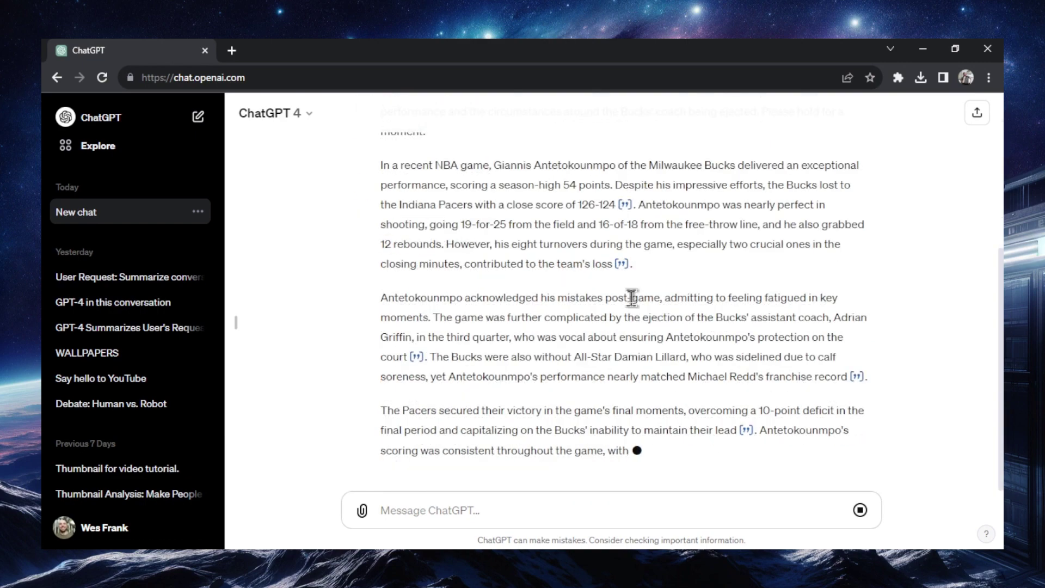
{"action": "mouse_move", "coordinate": [859, 378]}
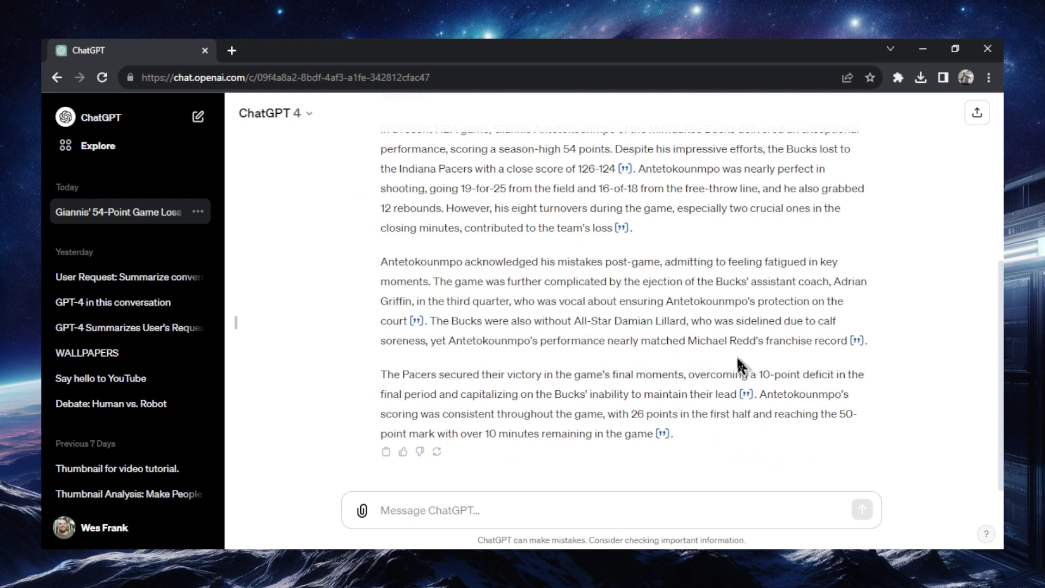
{"action": "left_click", "coordinate": [857, 343]}
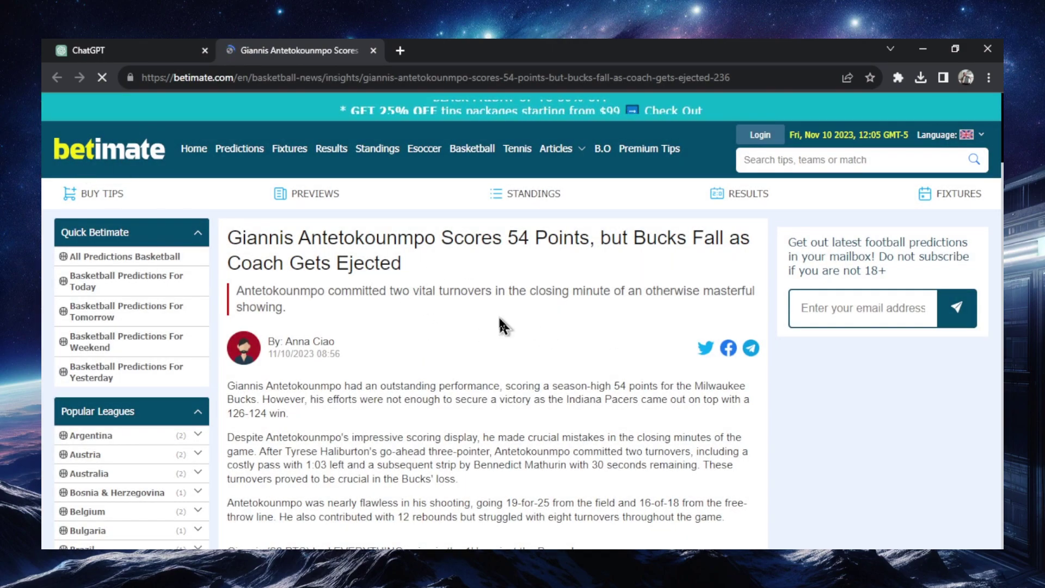
{"action": "scroll", "coordinate": [498, 315], "scroll_direction": "down", "scroll_amount": 6}
{"action": "key", "text": "ctrl+w"}
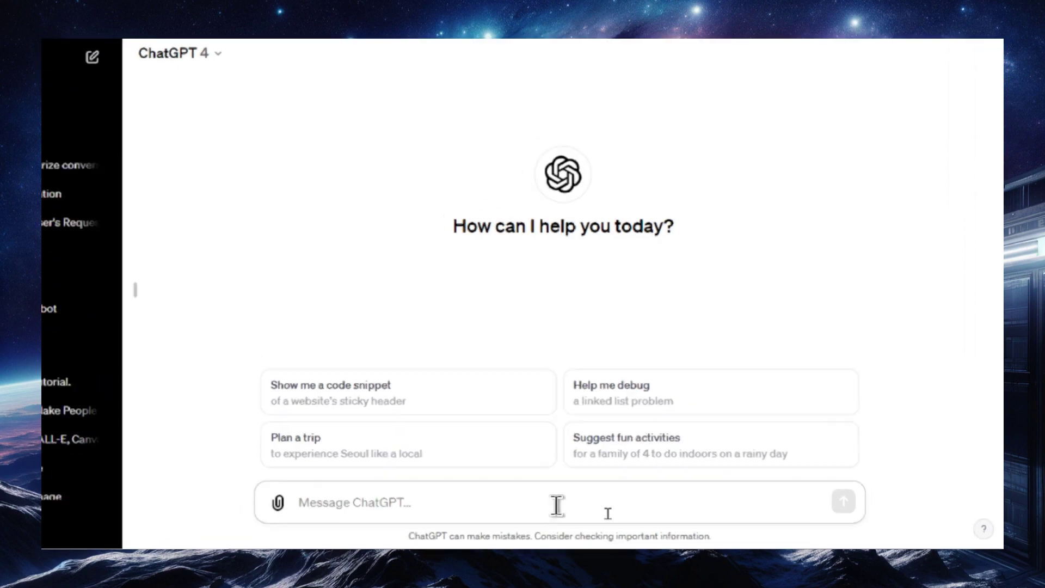
Step: Ask 'What is the weather right now in Toronto, Ontario.' and get mainly sunny, 10.1°C
{"action": "type", "text": "What is the weather right now in Toronto, Ont"}
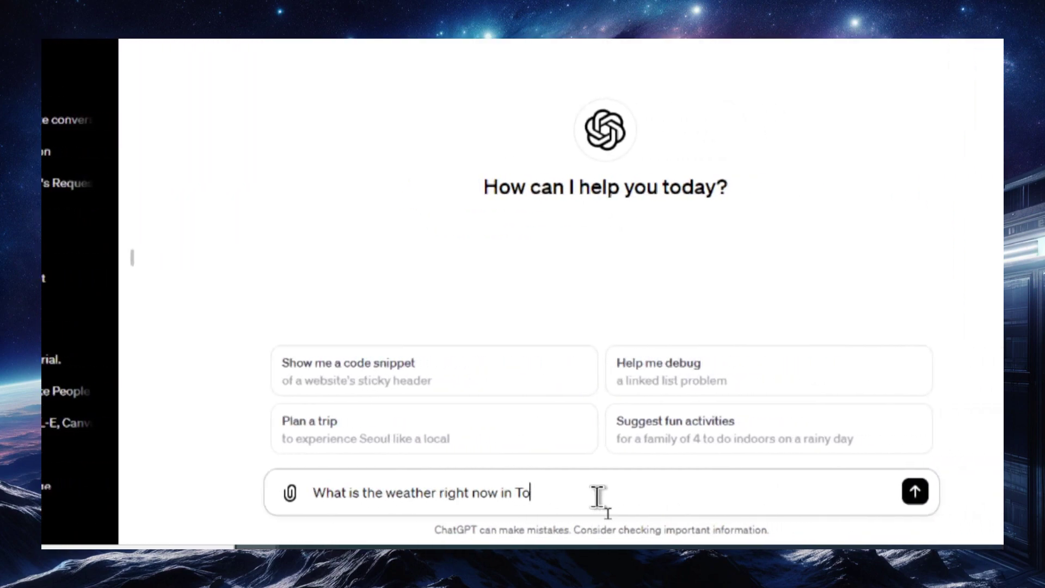
{"action": "type", "text": "ario."}
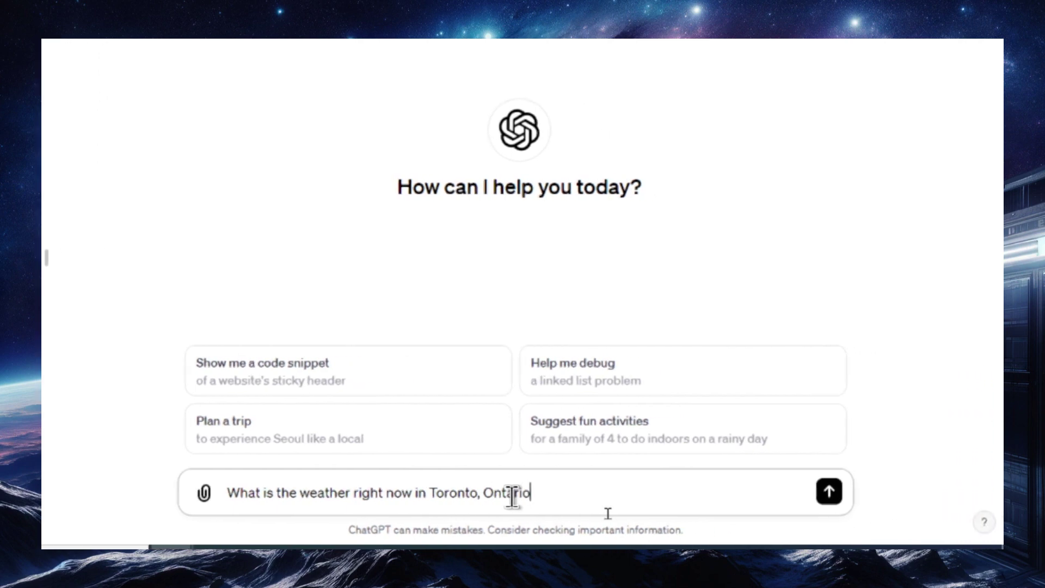
{"action": "key", "text": "Return"}
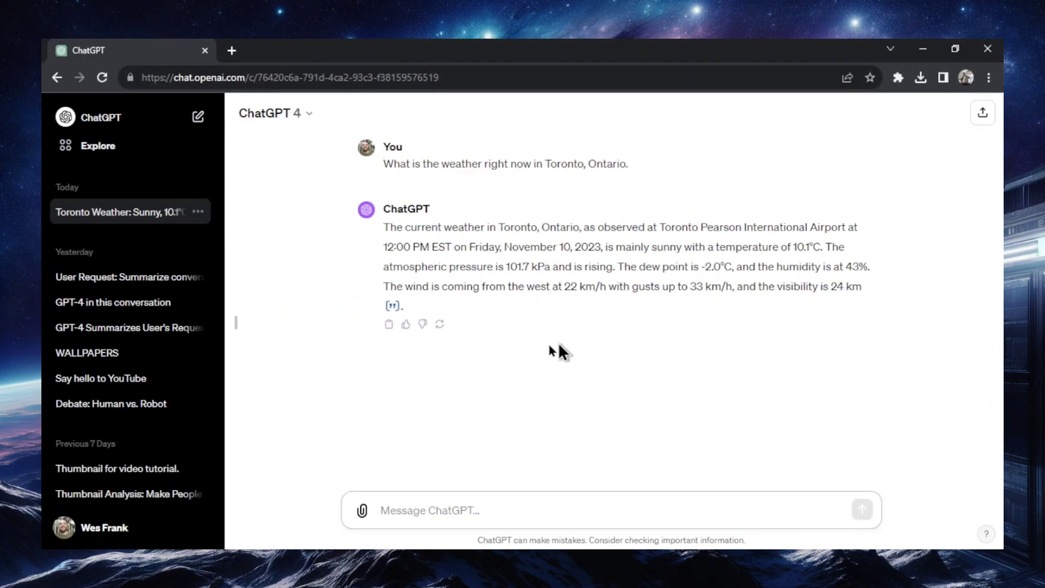
{"action": "left_click", "coordinate": [498, 509]}
Step: Request 'an image about this weather' and enlarge the generated Pearson airport picture
{"action": "type", "text": "Mraw "}
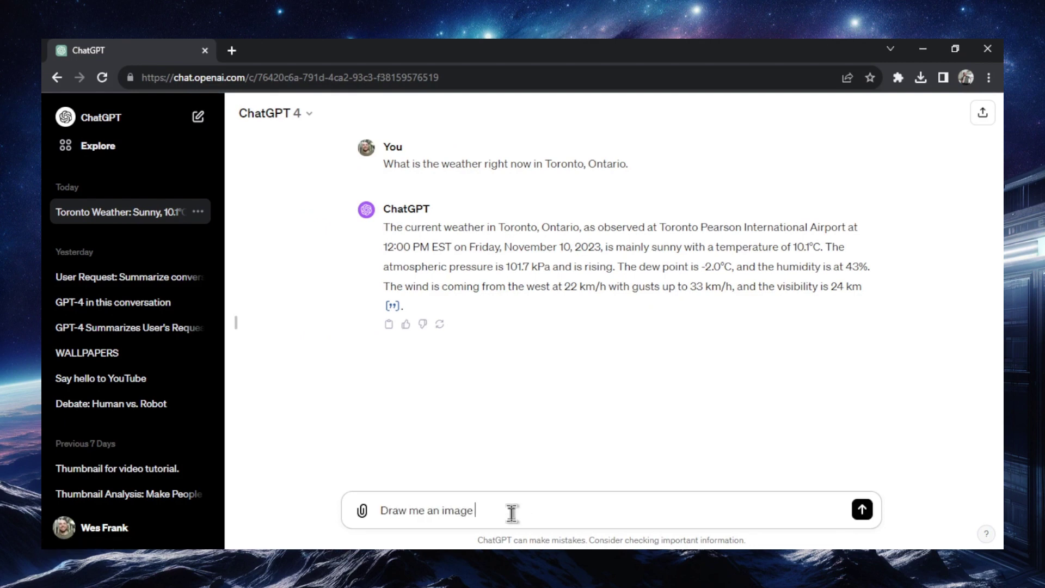
{"action": "type", "text": "me an image about this weather."}
{"action": "key", "text": "Return"}
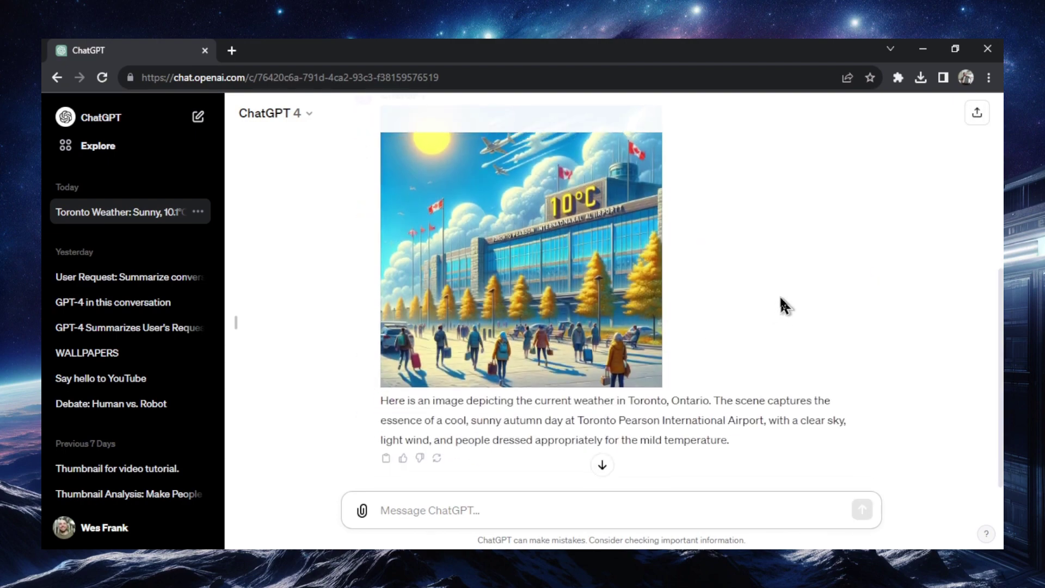
{"action": "scroll", "coordinate": [751, 305], "scroll_direction": "up", "scroll_amount": 1}
{"action": "left_click", "coordinate": [572, 260]}
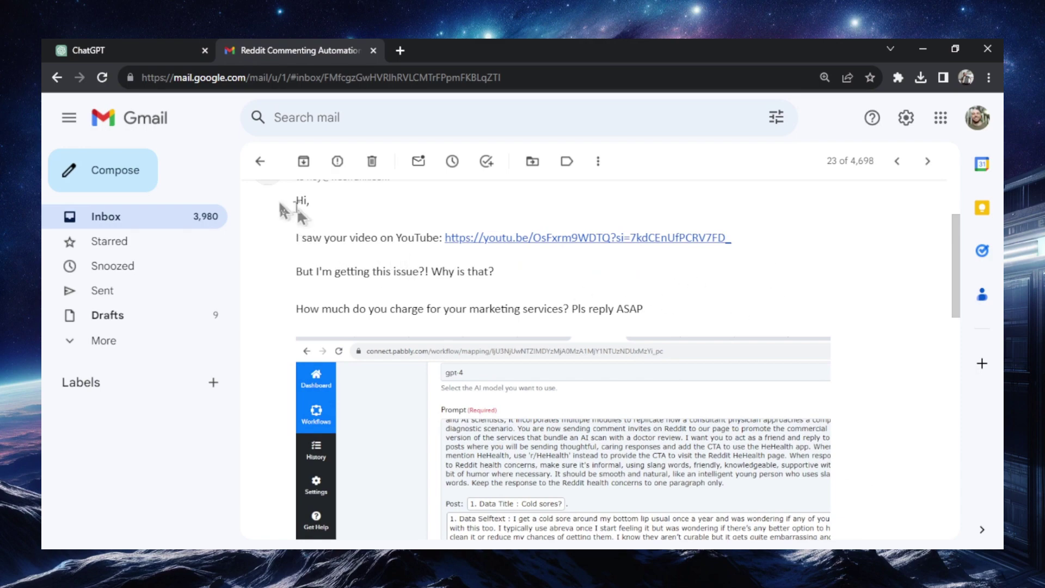
Step: Paste the Gmail email into ChatGPT under 'Please respond to this email in a friendly manner:' and send
{"action": "left_click_drag", "start_coordinate": [291, 200], "coordinate": [496, 273]}
{"action": "key", "text": "ctrl+Page_Up"}
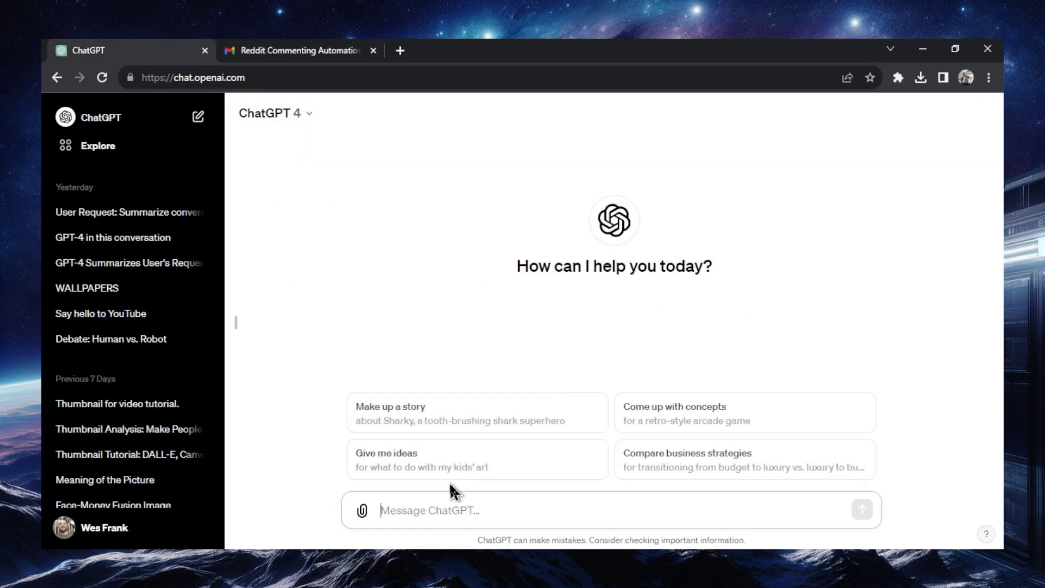
{"action": "key", "text": "ctrl+v"}
{"action": "scroll", "coordinate": [567, 463], "scroll_direction": "up", "scroll_amount": 5}
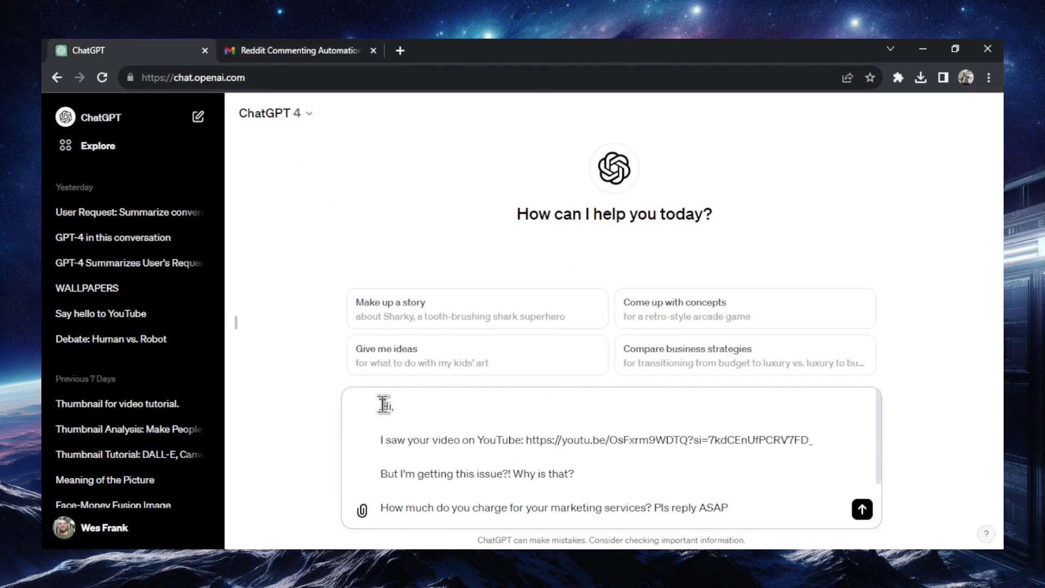
{"action": "scroll", "coordinate": [381, 403], "scroll_direction": "up", "scroll_amount": 1}
{"action": "left_click", "coordinate": [563, 407]}
{"action": "type", "text": "Please respond to this email in a fri"}
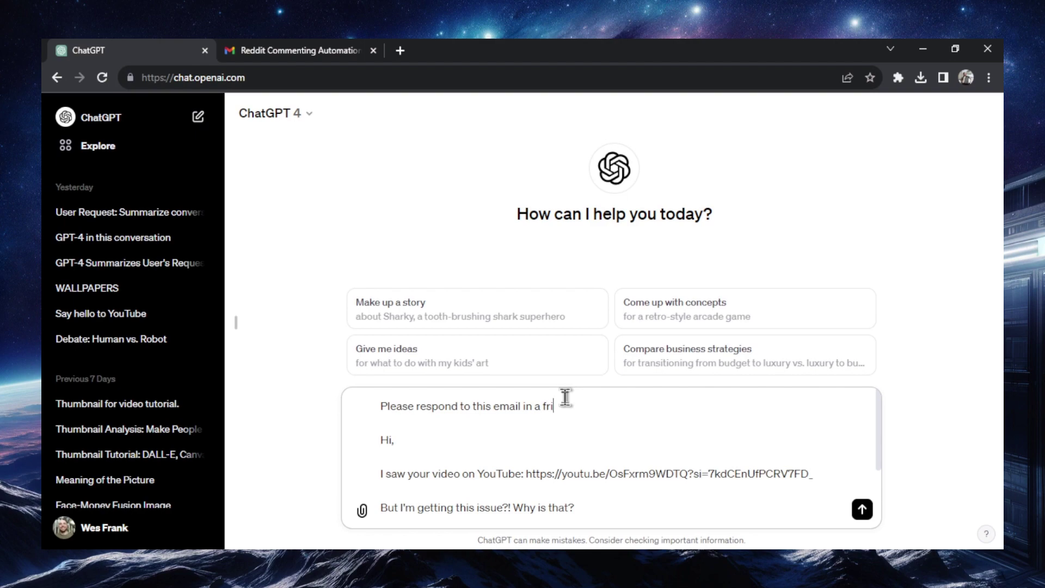
{"action": "type", "text": "endly manner:"}
{"action": "left_click", "coordinate": [385, 439]}
{"action": "key", "text": "Return"}
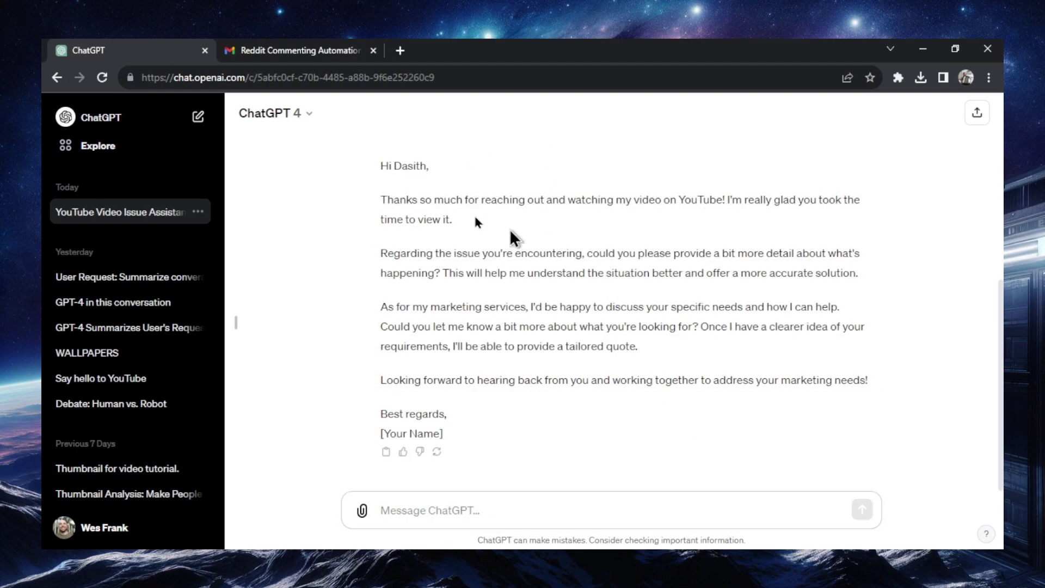
Step: Copy ChatGPT's drafted reply into the Gmail reply and sign it with the sender's name
{"action": "left_click_drag", "start_coordinate": [467, 439], "coordinate": [373, 176]}
{"action": "key", "text": "ctrl+Tab"}
{"action": "scroll", "coordinate": [957, 283], "scroll_direction": "up", "scroll_amount": 3}
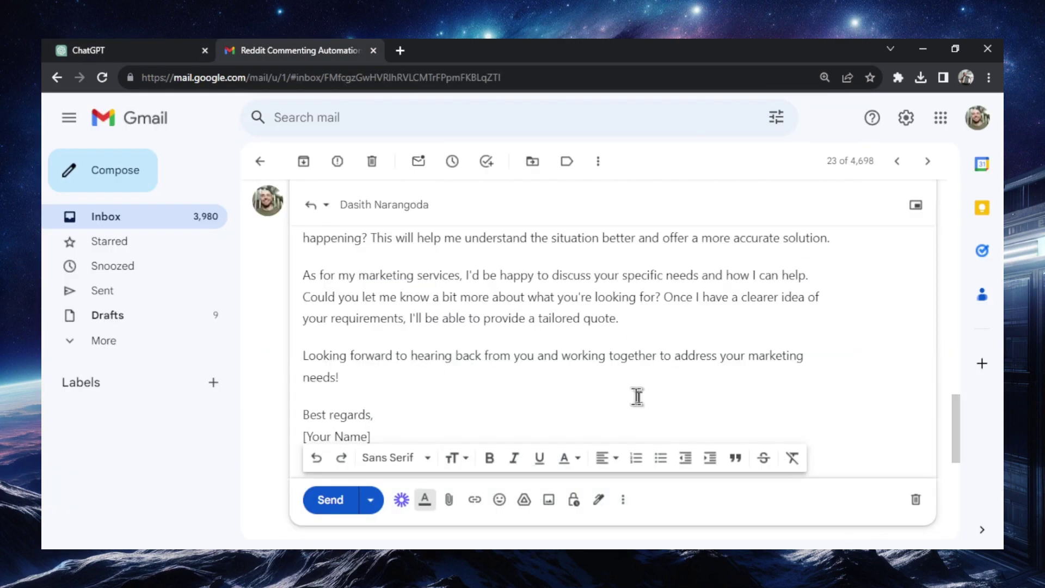
{"action": "triple_click", "coordinate": [321, 437]}
{"action": "type", "text": "Wes"}
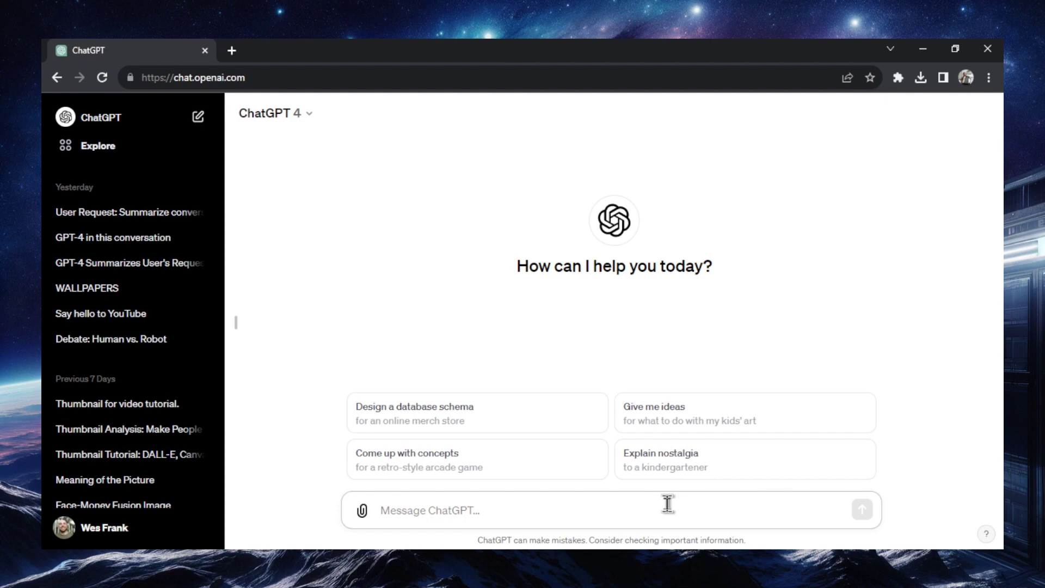
Step: Ask ChatGPT for an article about the keto diet and select the full Keto Diet Guide reply
{"action": "type", "text": "Write me an article about the ke"}
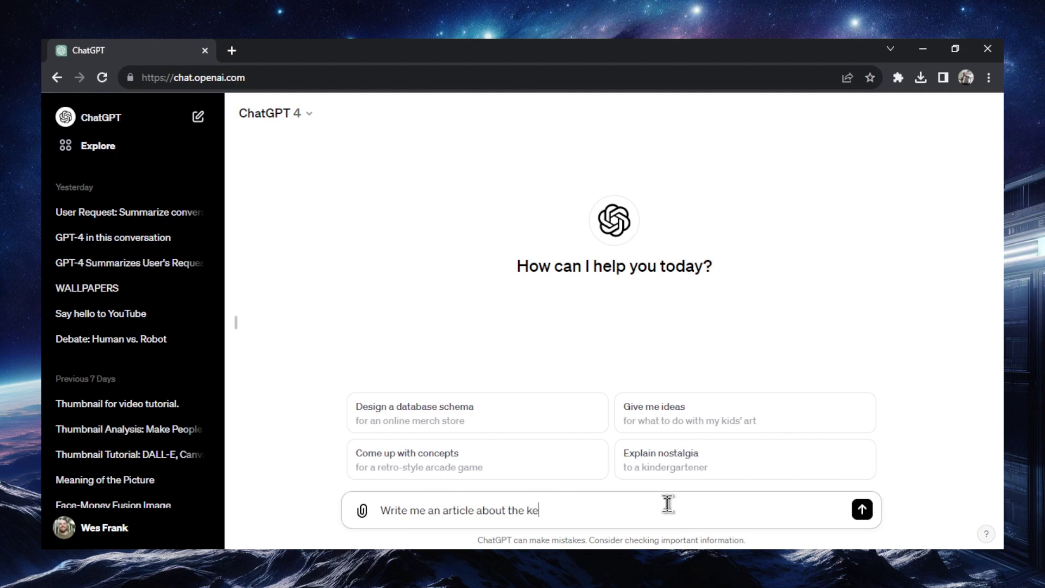
{"action": "type", "text": "Make it"}
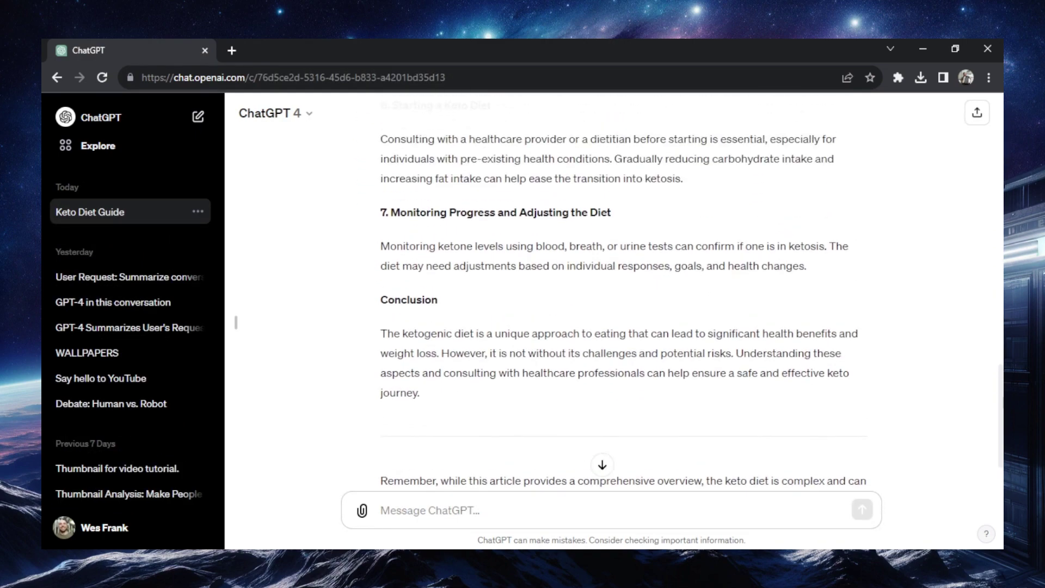
{"action": "scroll", "coordinate": [624, 305], "scroll_direction": "up", "scroll_amount": 1}
{"action": "left_click_drag", "start_coordinate": [452, 442], "coordinate": [377, 208]}
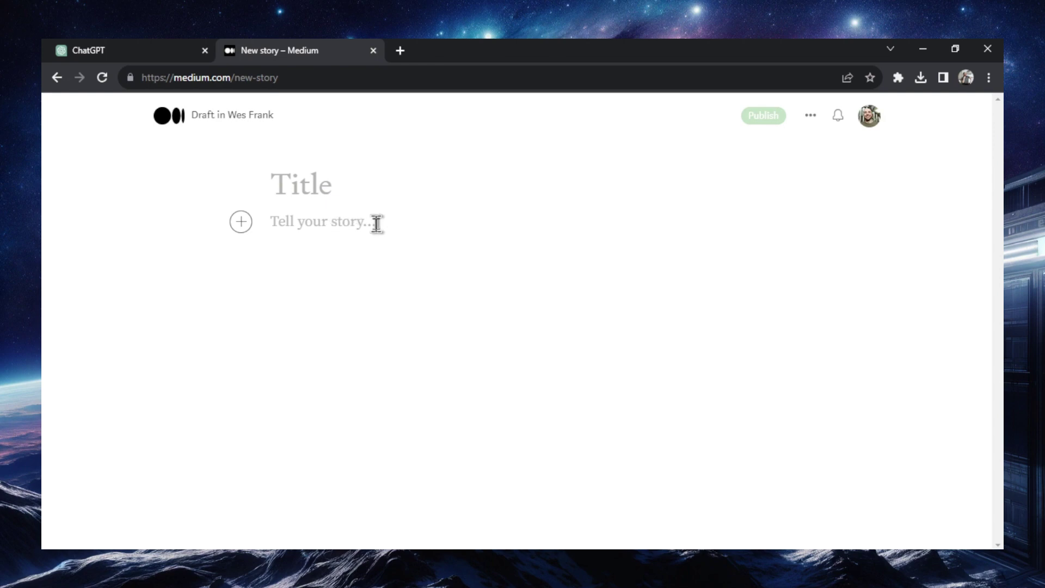
Step: Paste the keto article into the story, drop the closing disclaimer, and move its title into the Title field
{"action": "key", "text": "ctrl+v"}
{"action": "left_click_drag", "start_coordinate": [540, 497], "coordinate": [230, 392]}
{"action": "key", "text": "BackSpace"}
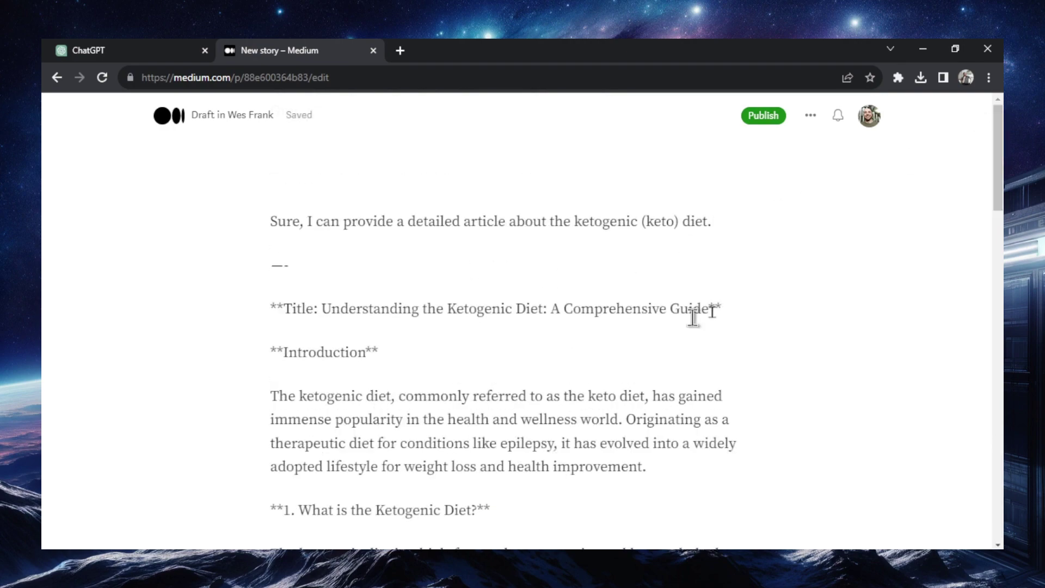
{"action": "left_click_drag", "start_coordinate": [711, 310], "coordinate": [284, 309]}
{"action": "key", "text": "ctrl+x"}
{"action": "left_click", "coordinate": [315, 171]}
{"action": "key", "text": "ctrl+v"}
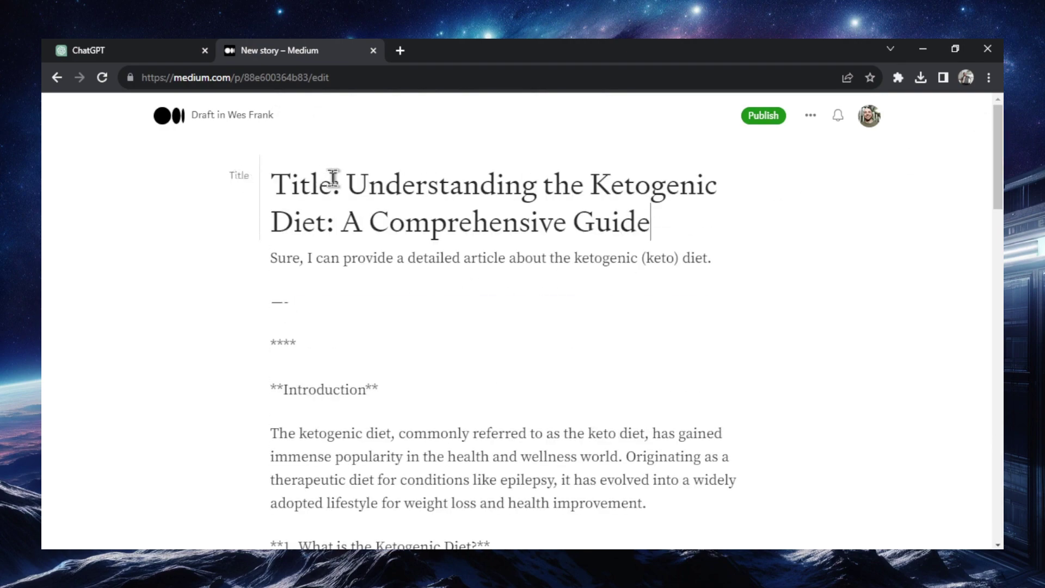
Step: Delete the preamble, divider line and Introduction line from the top of the article
{"action": "left_click", "coordinate": [576, 283]}
{"action": "left_click_drag", "start_coordinate": [576, 283], "coordinate": [272, 243]}
{"action": "key", "text": "BackSpace"}
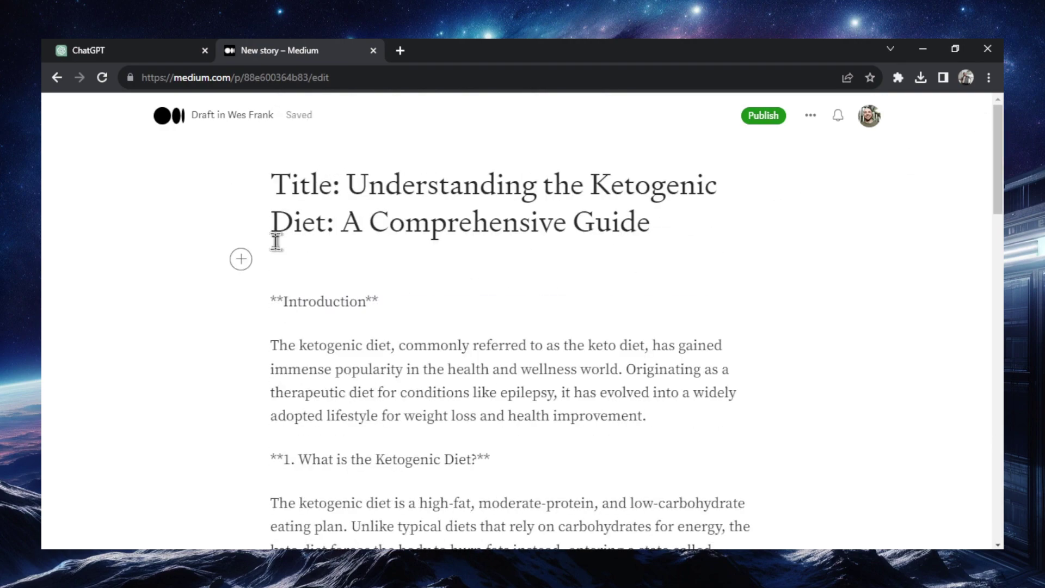
{"action": "left_click", "coordinate": [378, 302]}
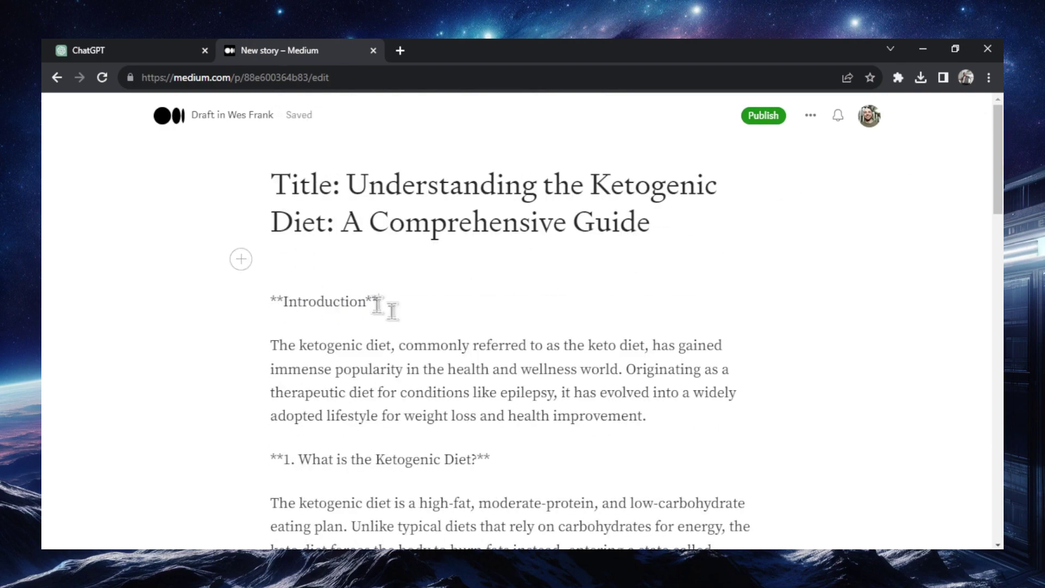
{"action": "triple_click", "coordinate": [308, 299]}
{"action": "key", "text": "BackSpace"}
{"action": "key", "text": "Delete"}
Step: Strip the trailing asterisks and make 'What is the Ketogenic Diet?' a large heading
{"action": "left_click", "coordinate": [491, 415]}
{"action": "key", "text": "BackSpace"}
{"action": "key", "text": "BackSpace"}
{"action": "key", "text": "BackSpace"}
{"action": "key", "text": "BackSpace"}
{"action": "key", "text": "BackSpace"}
{"action": "key", "text": "BackSpace"}
{"action": "triple_click", "coordinate": [304, 422]}
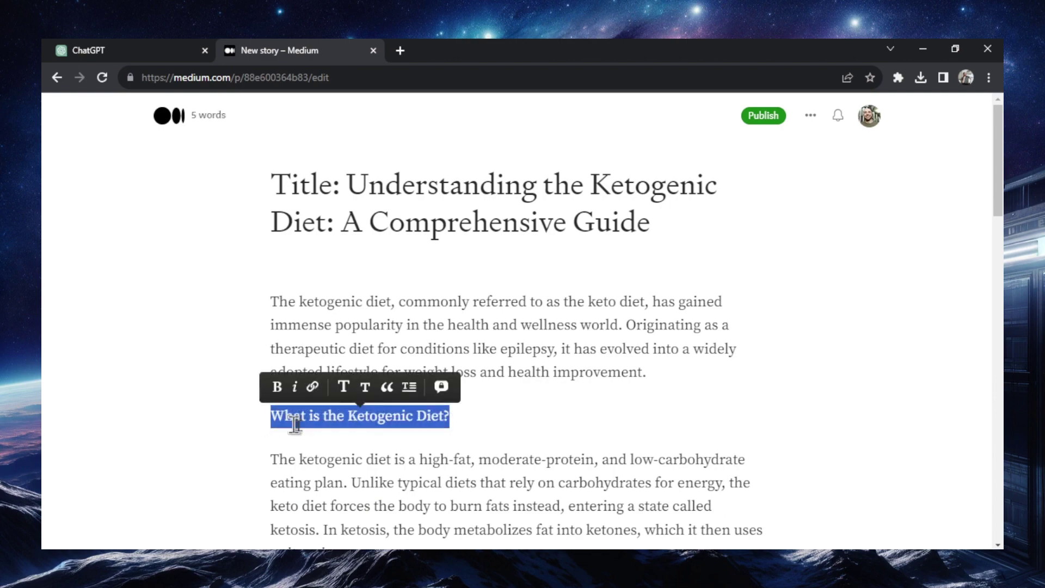
{"action": "left_click", "coordinate": [343, 392]}
{"action": "left_click", "coordinate": [599, 427]}
{"action": "scroll", "coordinate": [602, 416], "scroll_direction": "down", "scroll_amount": 6}
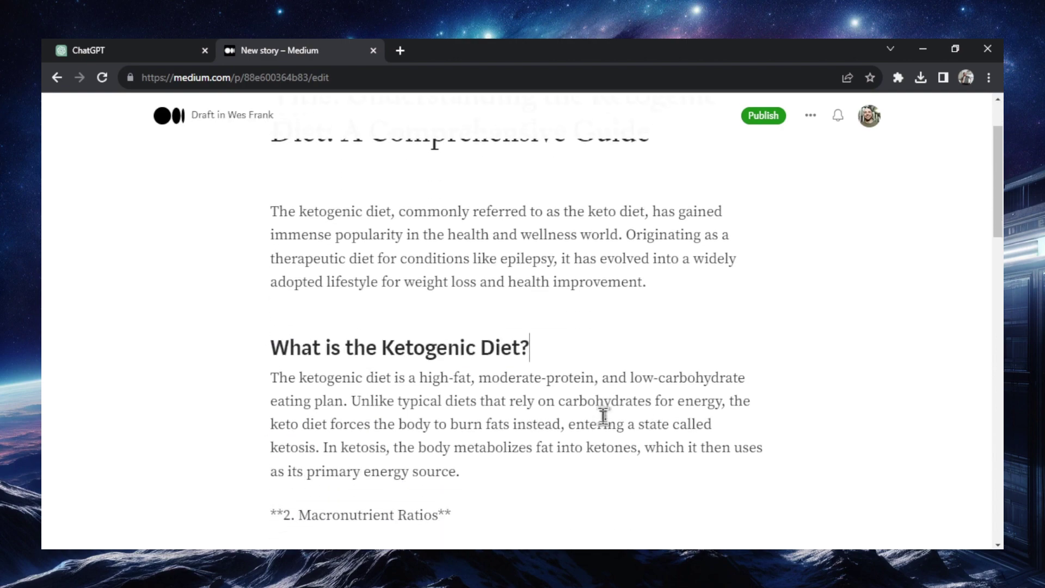
Step: In the keto article chat, ask ChatGPT to expand on one of the article's numbered points
{"action": "key", "text": "ctrl+shift+Tab"}
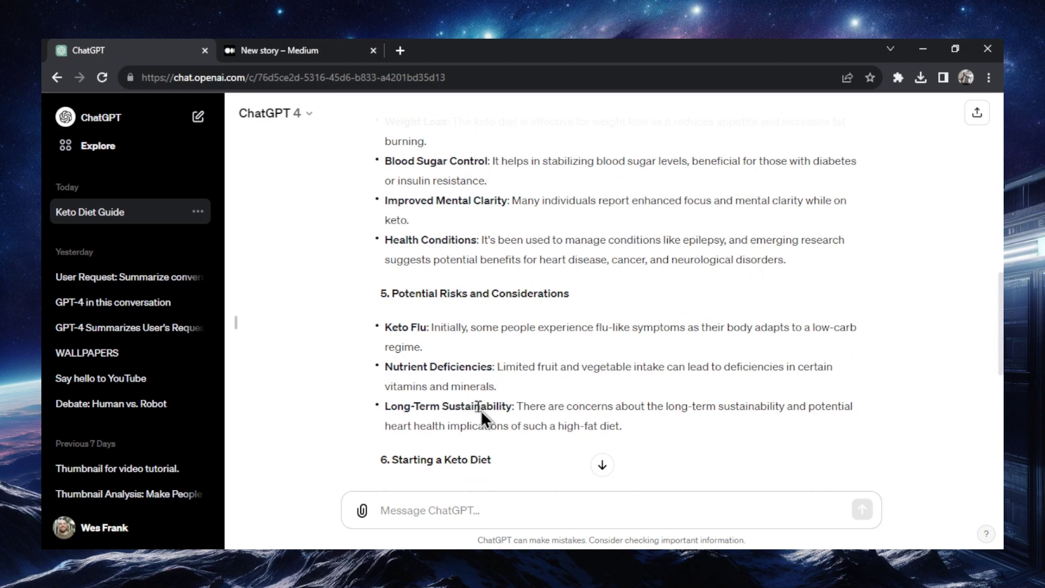
{"action": "left_click", "coordinate": [462, 509]}
{"action": "type", "text": "Please expand on poi"}
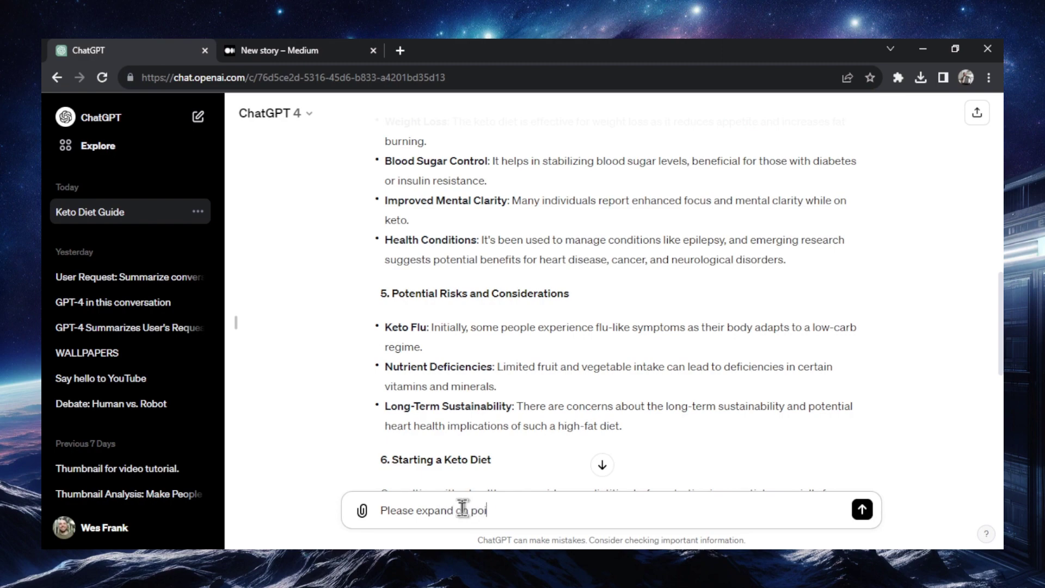
{"action": "type", "text": "nt #"}
{"action": "type", "text": "1"}
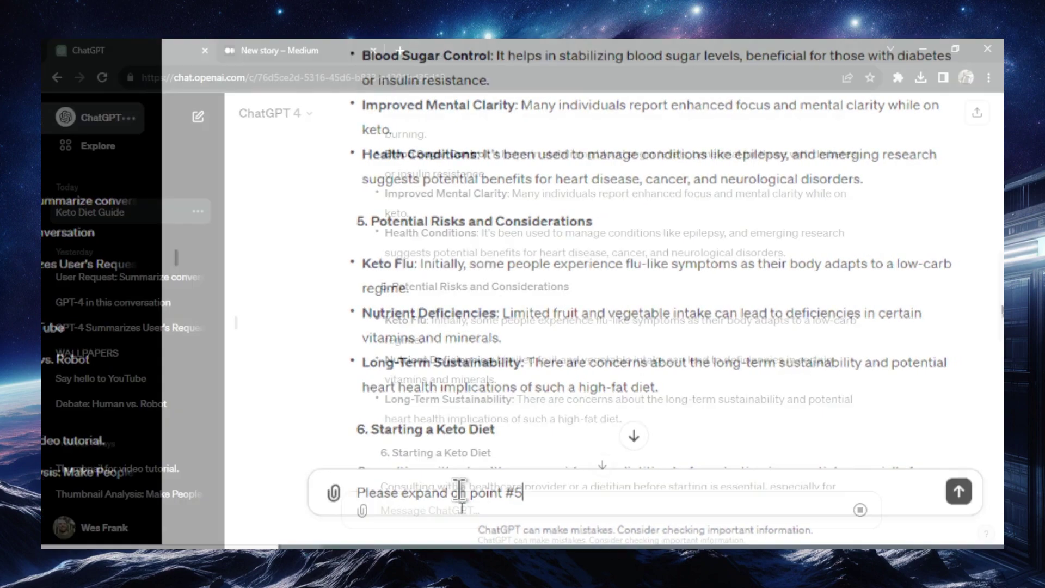
{"action": "key", "text": "Return"}
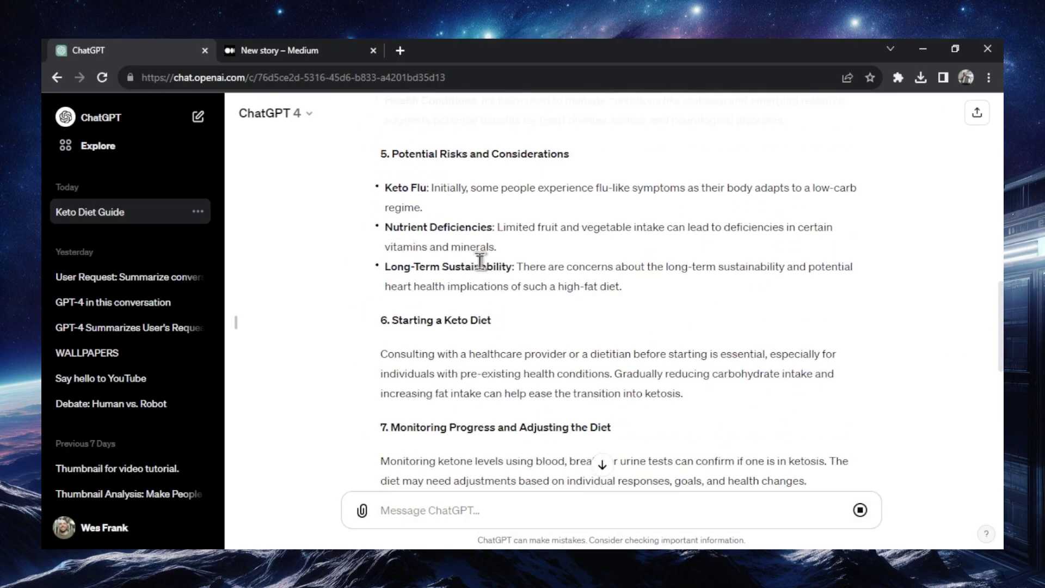
Step: Read through the expanded answer and select its detailed Potential Risks bullets
{"action": "scroll", "coordinate": [1000, 351], "scroll_direction": "up", "scroll_amount": 1}
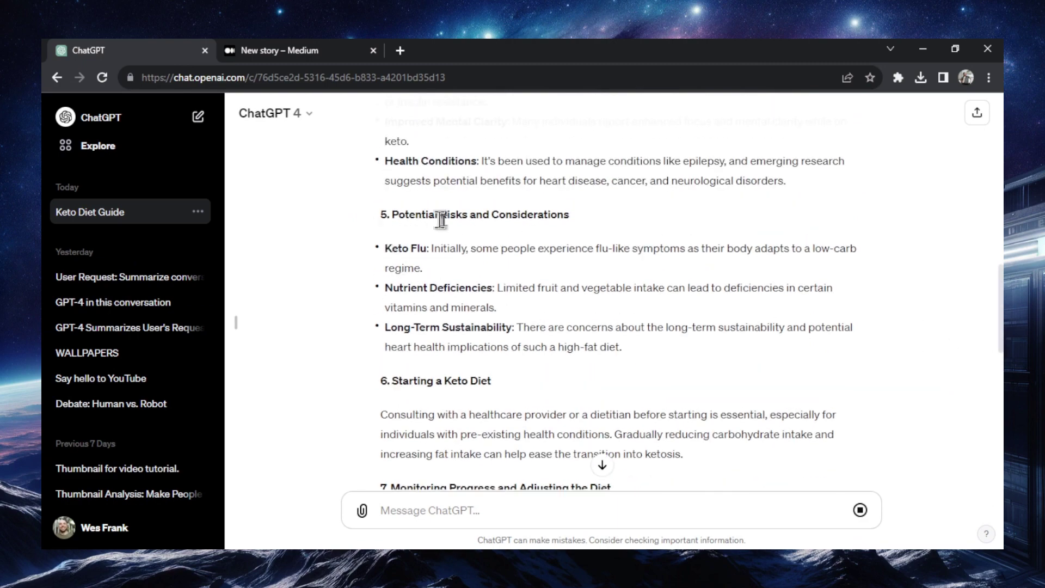
{"action": "scroll", "coordinate": [995, 269], "scroll_direction": "down", "scroll_amount": 5}
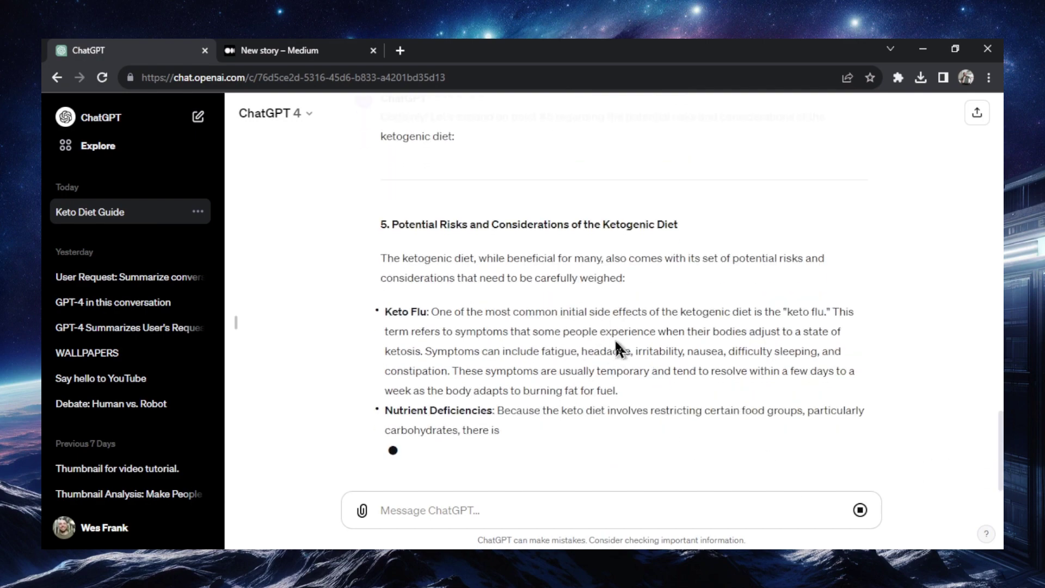
{"action": "scroll", "coordinate": [605, 318], "scroll_direction": "up", "scroll_amount": 10}
{"action": "scroll", "coordinate": [498, 388], "scroll_direction": "up", "scroll_amount": 5}
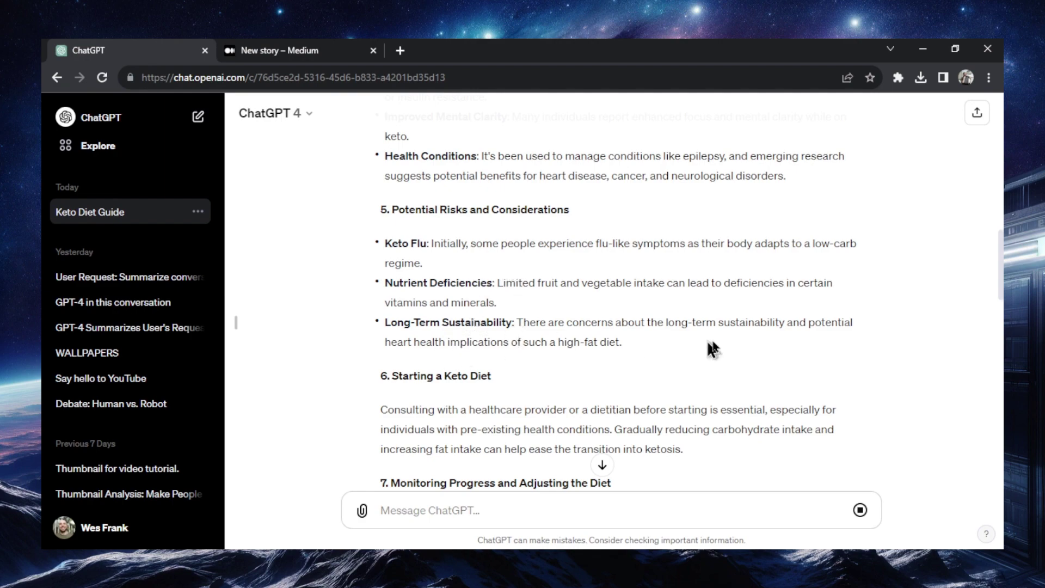
{"action": "scroll", "coordinate": [477, 252], "scroll_direction": "down", "scroll_amount": 15}
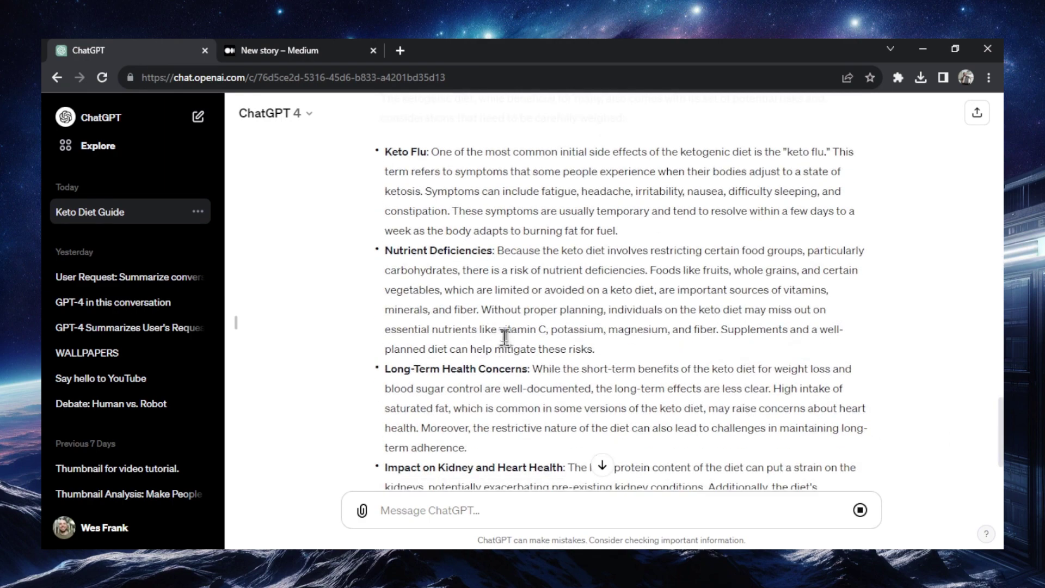
{"action": "scroll", "coordinate": [506, 326], "scroll_direction": "down", "scroll_amount": 3}
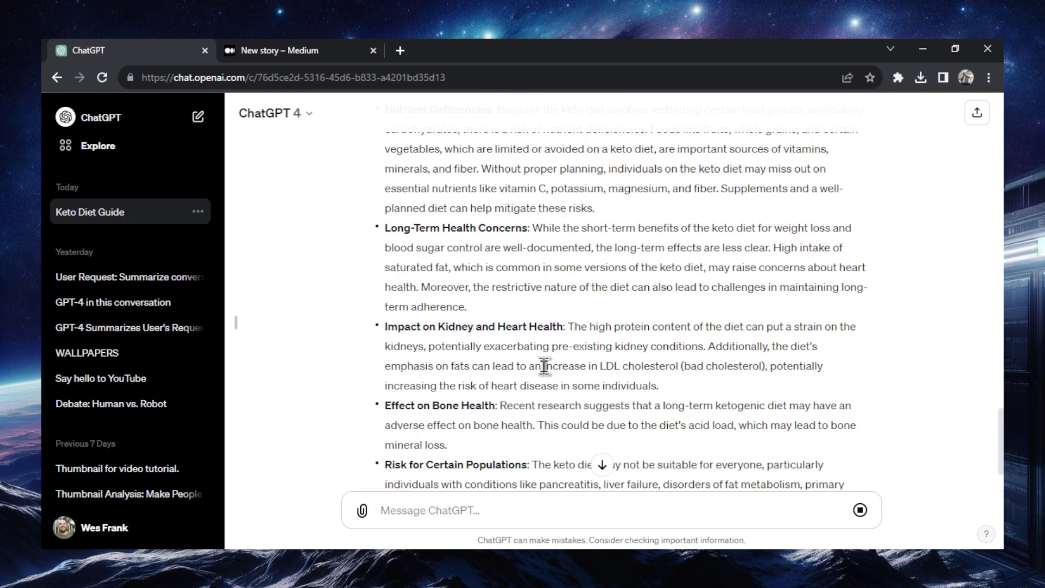
{"action": "scroll", "coordinate": [468, 354], "scroll_direction": "down", "scroll_amount": 1}
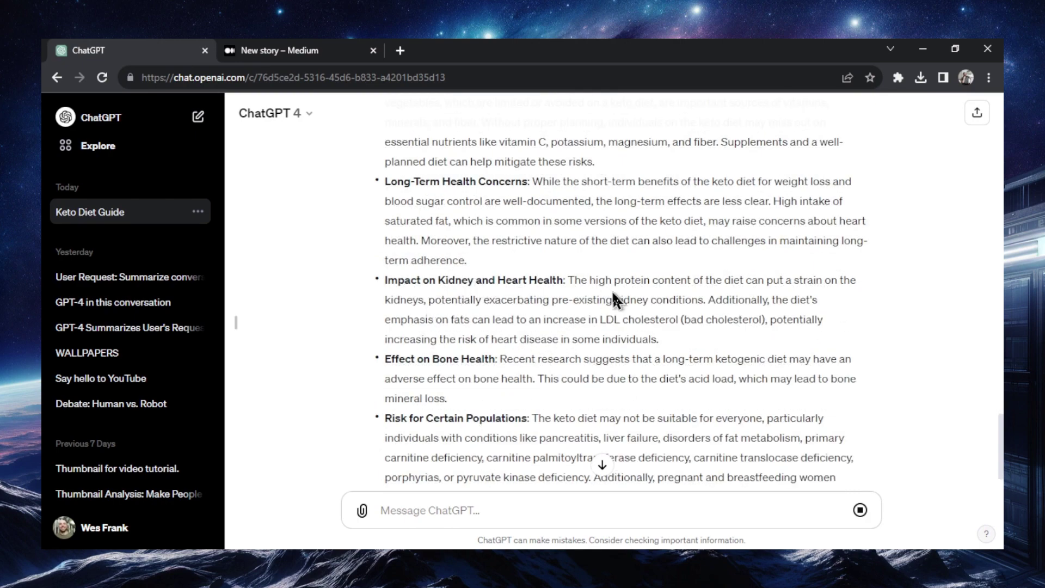
{"action": "scroll", "coordinate": [433, 362], "scroll_direction": "down", "scroll_amount": 4}
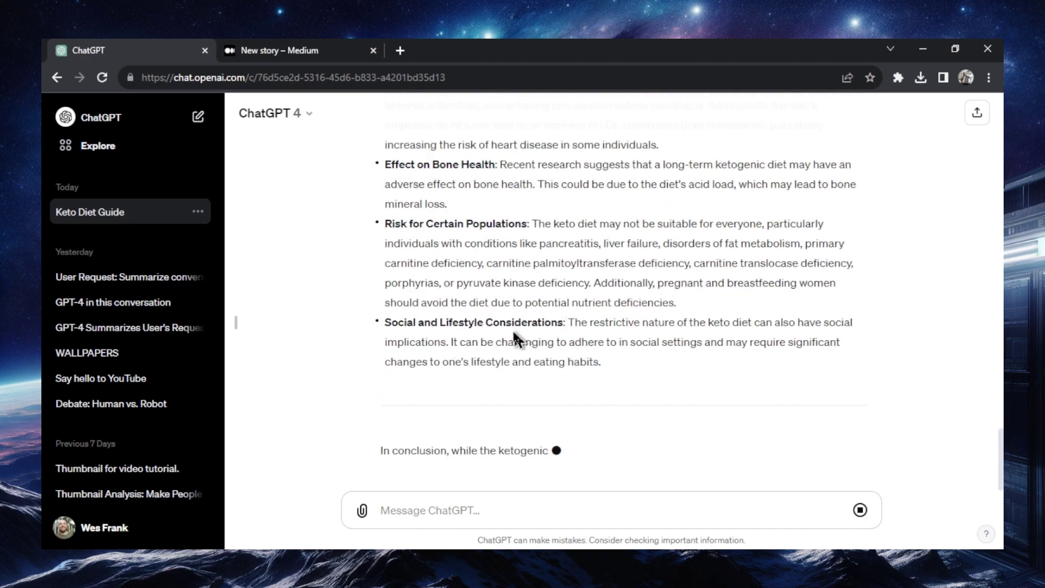
{"action": "scroll", "coordinate": [626, 437], "scroll_direction": "up", "scroll_amount": 2}
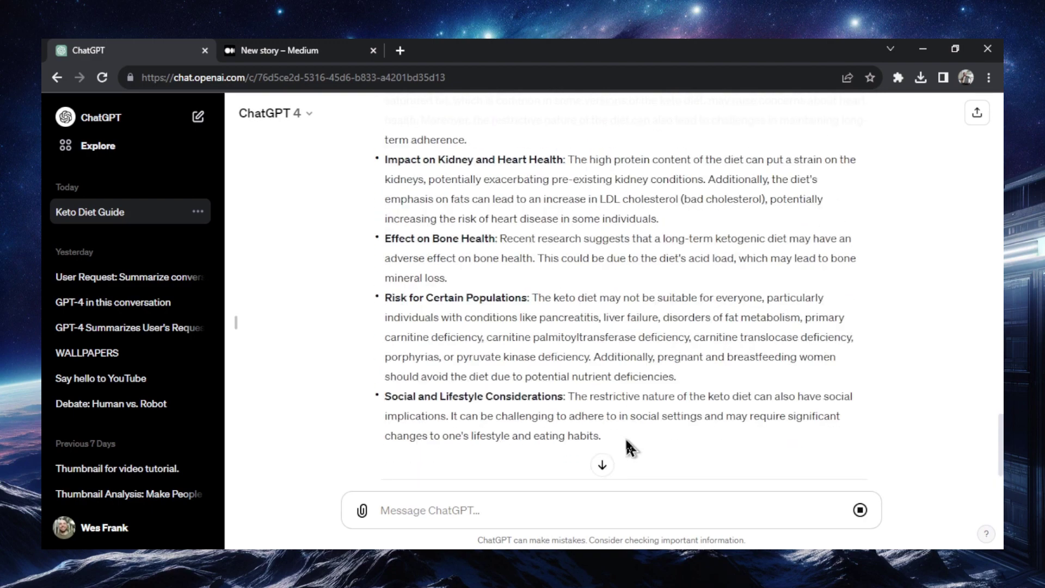
{"action": "left_click_drag", "start_coordinate": [625, 437], "coordinate": [384, 301]}
{"action": "scroll", "coordinate": [460, 269], "scroll_direction": "up", "scroll_amount": 10}
Step: Replace the old Potential Risks bullets with the pasted ChatGPT bullets and remove the empty bullet lines
{"action": "left_click", "coordinate": [305, 49]}
{"action": "scroll", "coordinate": [559, 257], "scroll_direction": "down", "scroll_amount": 9}
{"action": "triple_click", "coordinate": [272, 329]}
{"action": "key", "text": "ctrl+v"}
{"action": "left_click", "coordinate": [494, 350]}
{"action": "key", "text": "BackSpace"}
{"action": "scroll", "coordinate": [430, 334], "scroll_direction": "up", "scroll_amount": 4}
{"action": "scroll", "coordinate": [382, 305], "scroll_direction": "up", "scroll_amount": 6}
{"action": "left_click", "coordinate": [348, 284]}
{"action": "key", "text": "BackSpace"}
{"action": "key", "text": "BackSpace"}
Step: Trim the section heading to 'Potential Risks and Considerations' and make it a large heading
{"action": "scroll", "coordinate": [370, 289], "scroll_direction": "up", "scroll_amount": 5}
{"action": "left_click", "coordinate": [256, 284]}
{"action": "key", "text": "End"}
{"action": "key", "text": "BackSpace"}
{"action": "key", "text": "BackSpace"}
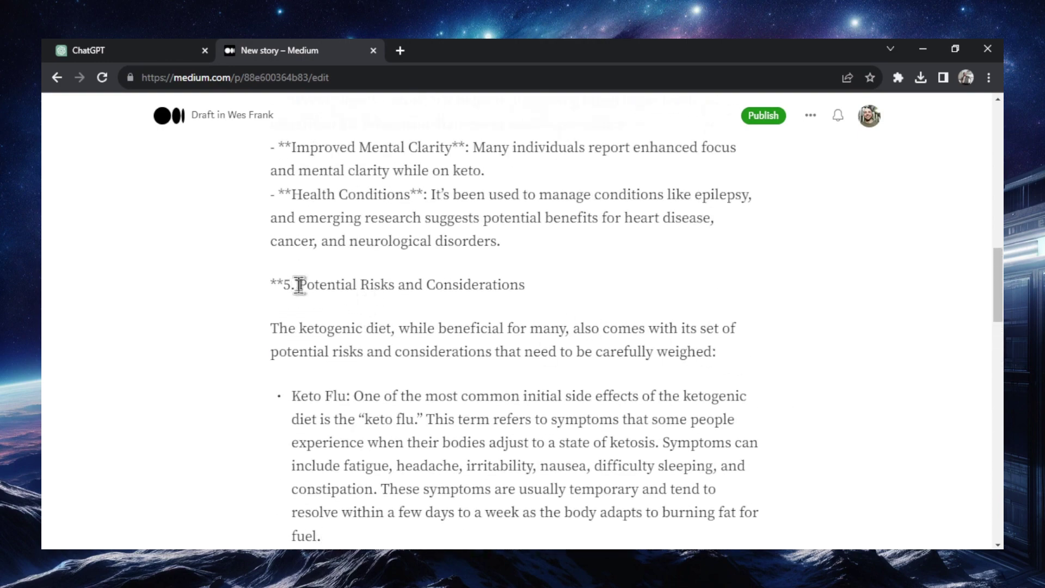
{"action": "left_click", "coordinate": [300, 284]}
{"action": "key", "text": "BackSpace"}
{"action": "key", "text": "BackSpace"}
{"action": "key", "text": "BackSpace"}
{"action": "key", "text": "BackSpace"}
{"action": "key", "text": "BackSpace"}
{"action": "left_click_drag", "start_coordinate": [497, 285], "coordinate": [268, 294]}
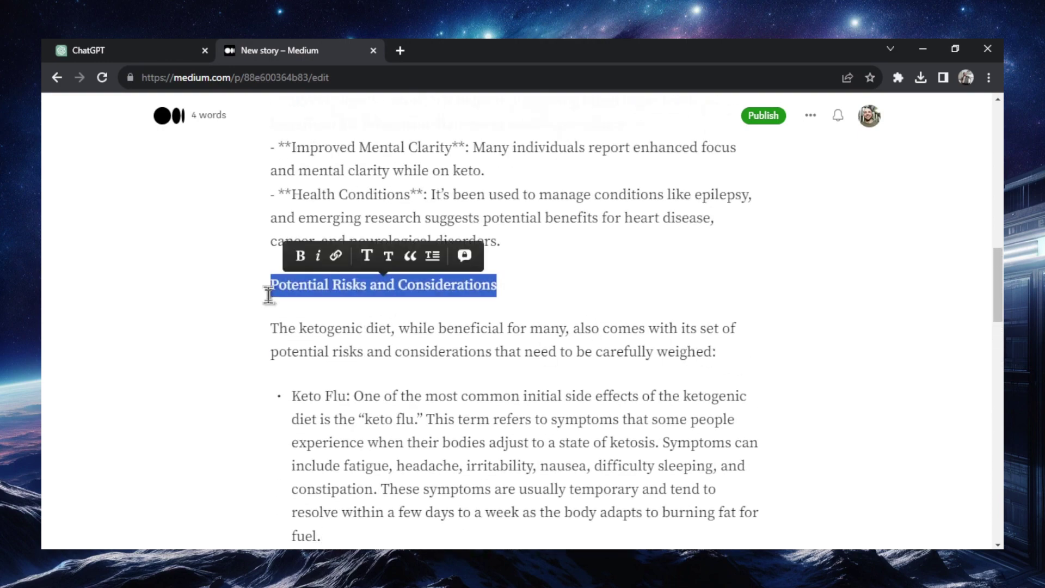
{"action": "left_click", "coordinate": [375, 261]}
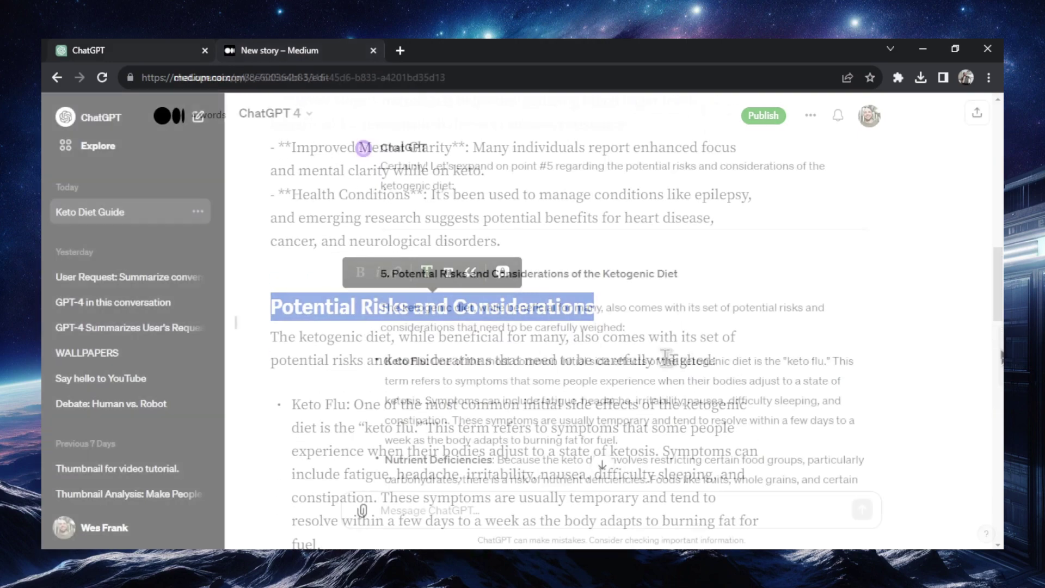
{"action": "scroll", "coordinate": [546, 511], "scroll_direction": "down", "scroll_amount": 10}
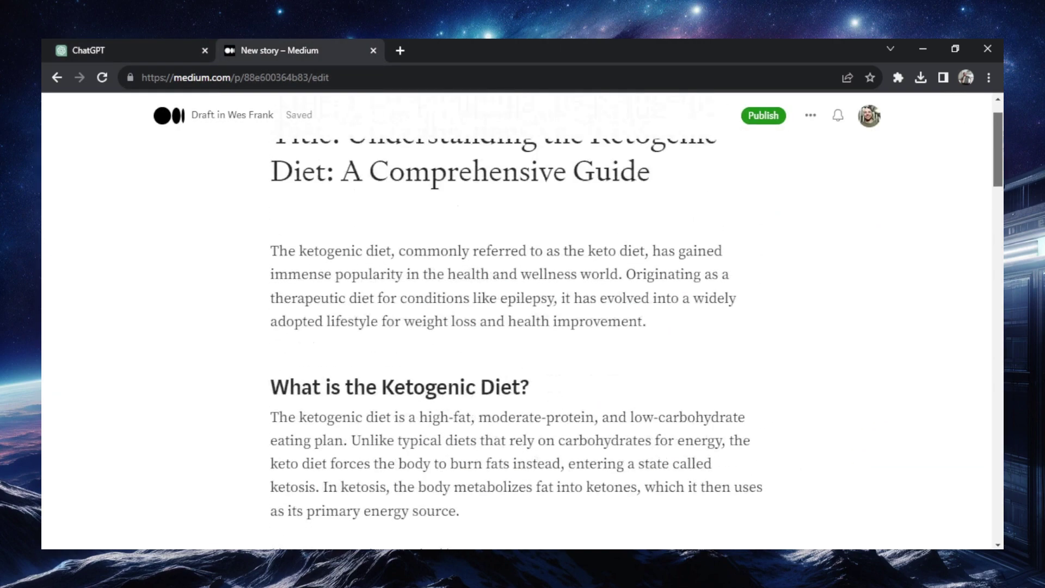
{"action": "scroll", "coordinate": [712, 176], "scroll_direction": "up", "scroll_amount": 1}
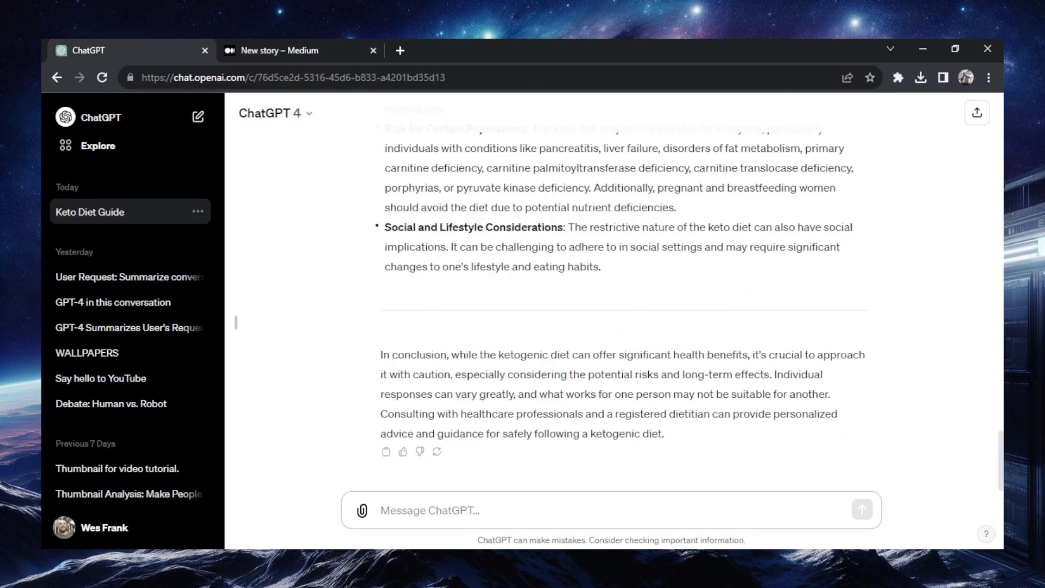
Step: Request a 16:9 cover image for the keto article and download the generated image
{"action": "type", "text": "Make me a cover"}
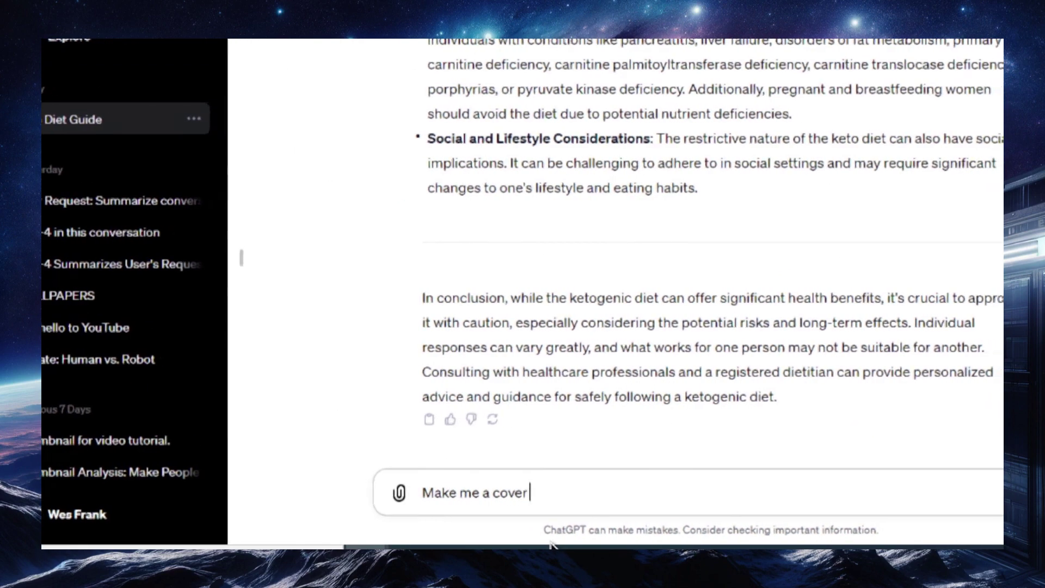
{"action": "type", "text": " image for this art"}
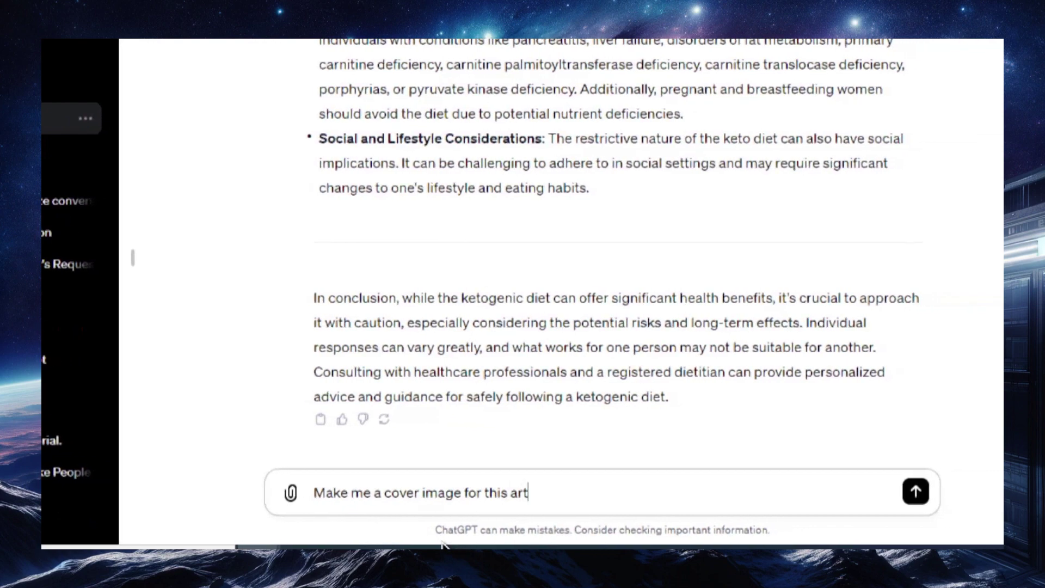
{"action": "type", "text": "icle. ASpec"}
{"action": "key", "text": "BackSpace"}
{"action": "key", "text": "BackSpace"}
{"action": "key", "text": "BackSpace"}
{"action": "key", "text": "BackSpace"}
{"action": "type", "text": "spect ratio 16:9"}
{"action": "key", "text": "Return"}
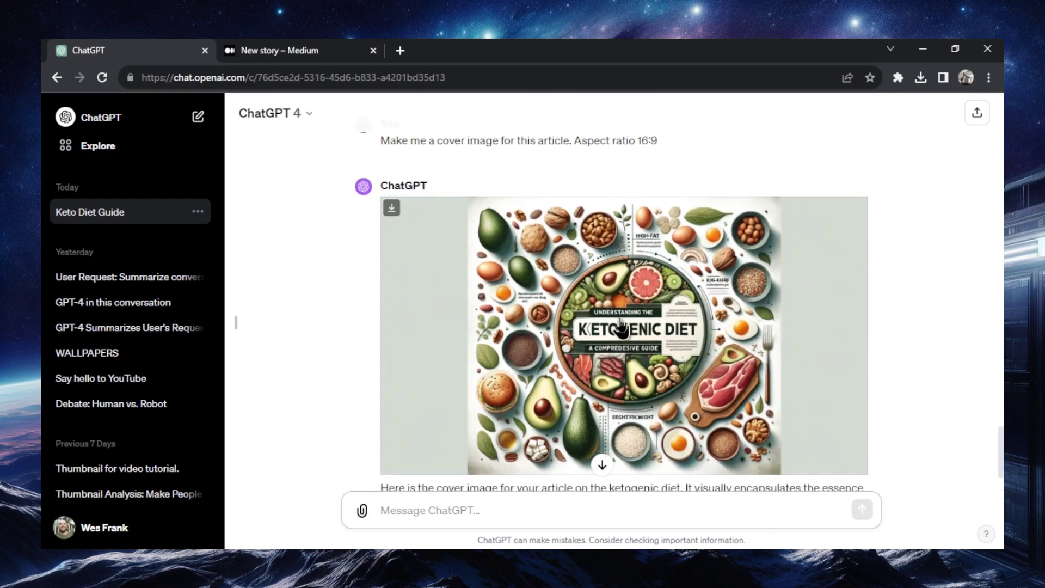
{"action": "left_click", "coordinate": [391, 207]}
{"action": "key", "text": "ctrl+Tab"}
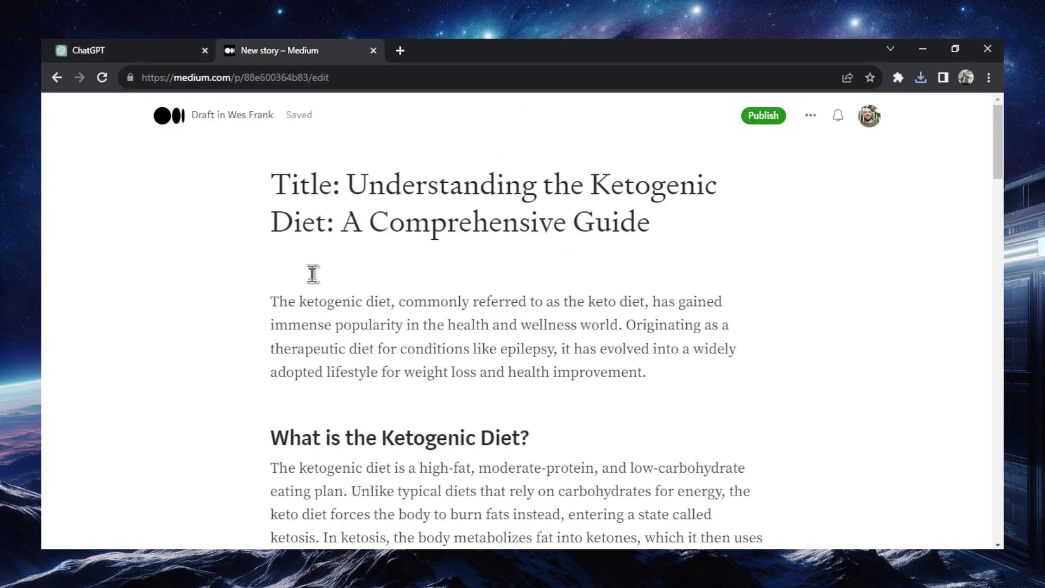
Step: Insert the generated keto cover image on a new line below the article title
{"action": "left_click", "coordinate": [250, 257]}
{"action": "left_click", "coordinate": [242, 259]}
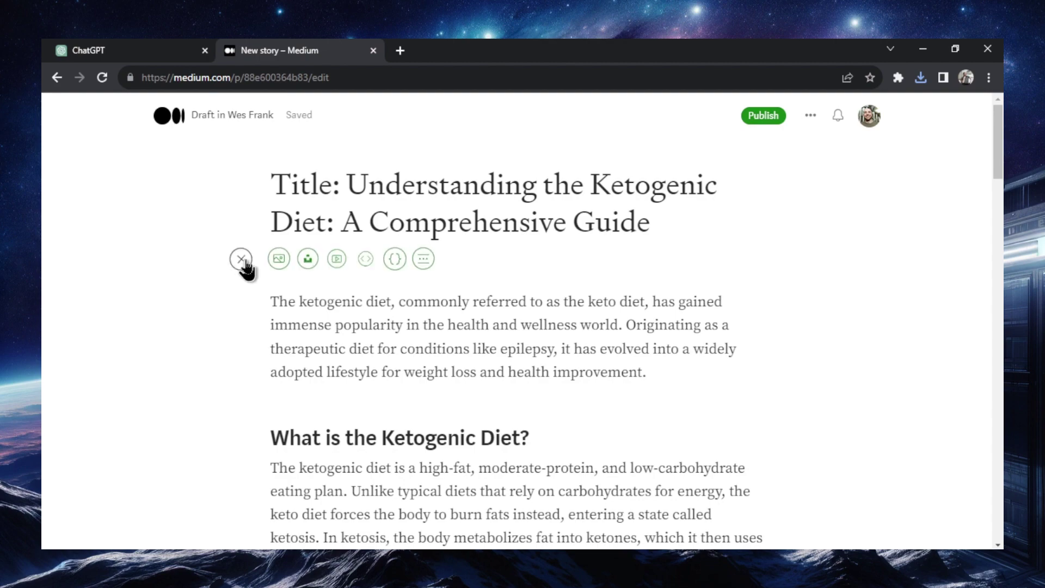
{"action": "left_click", "coordinate": [279, 259]}
{"action": "left_click", "coordinate": [886, 300]}
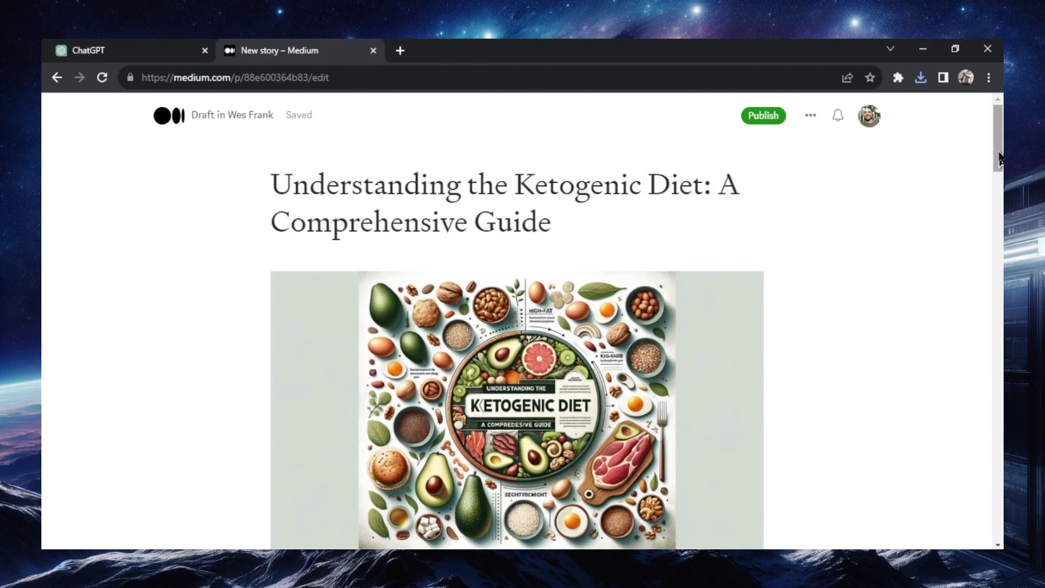
{"action": "left_click_drag", "start_coordinate": [1000, 157], "coordinate": [1001, 235]}
{"action": "key", "text": "ctrl+1"}
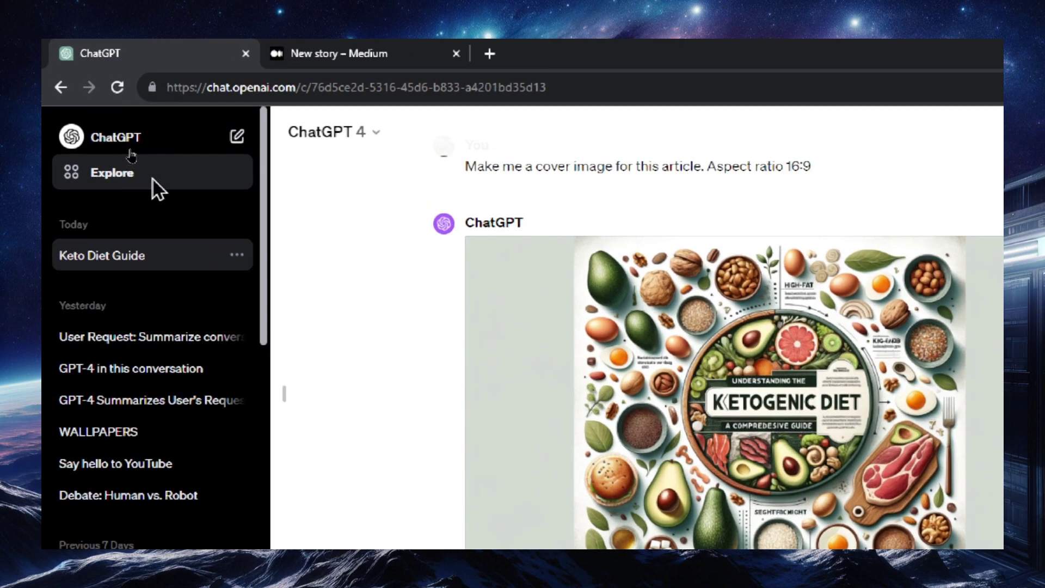
Step: Browse the Explore page, scrolling through My GPTs and the Made by OpenAI GPTs
{"action": "left_click", "coordinate": [151, 180]}
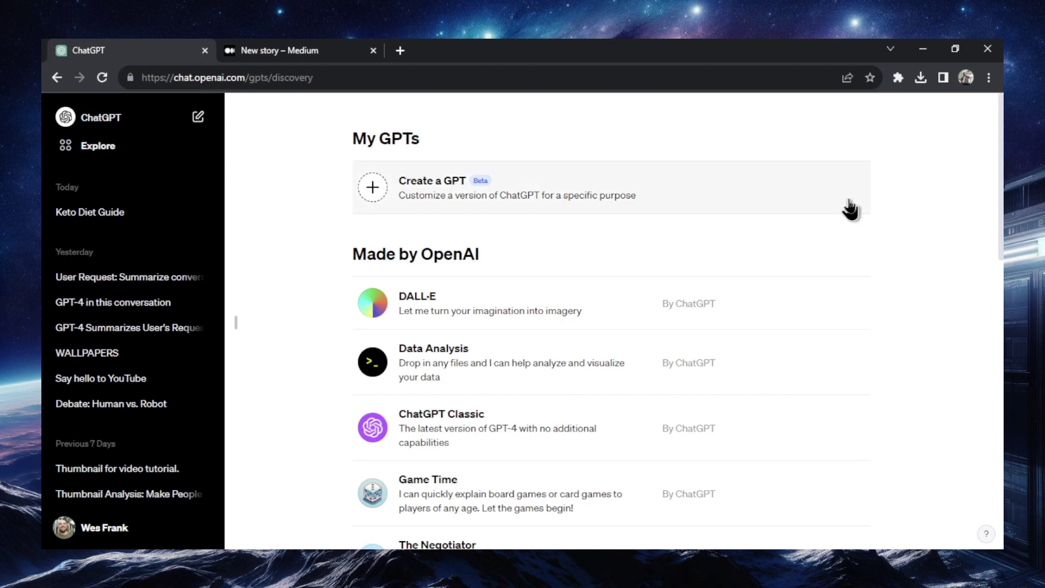
{"action": "scroll", "coordinate": [687, 385], "scroll_direction": "down", "scroll_amount": 2}
{"action": "scroll", "coordinate": [726, 266], "scroll_direction": "down", "scroll_amount": 6}
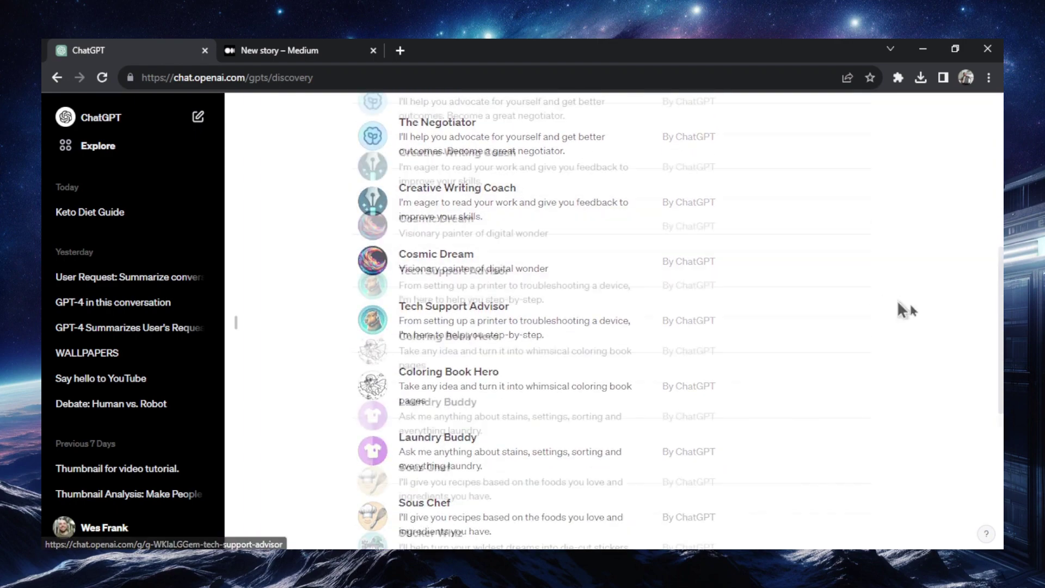
{"action": "scroll", "coordinate": [940, 320], "scroll_direction": "down", "scroll_amount": 4}
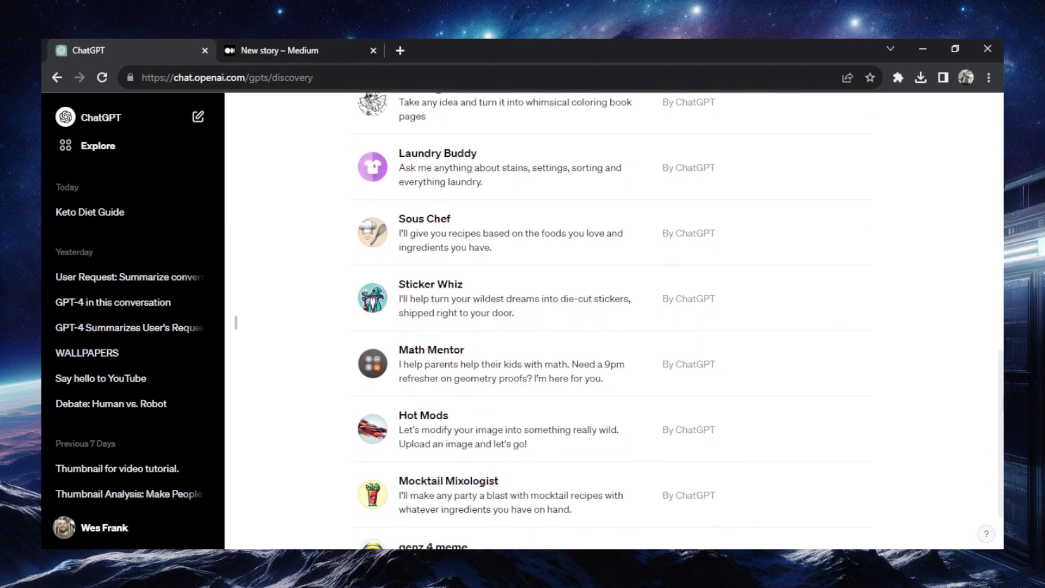
{"action": "scroll", "coordinate": [680, 322], "scroll_direction": "down", "scroll_amount": 2}
{"action": "scroll", "coordinate": [571, 266], "scroll_direction": "up", "scroll_amount": 14}
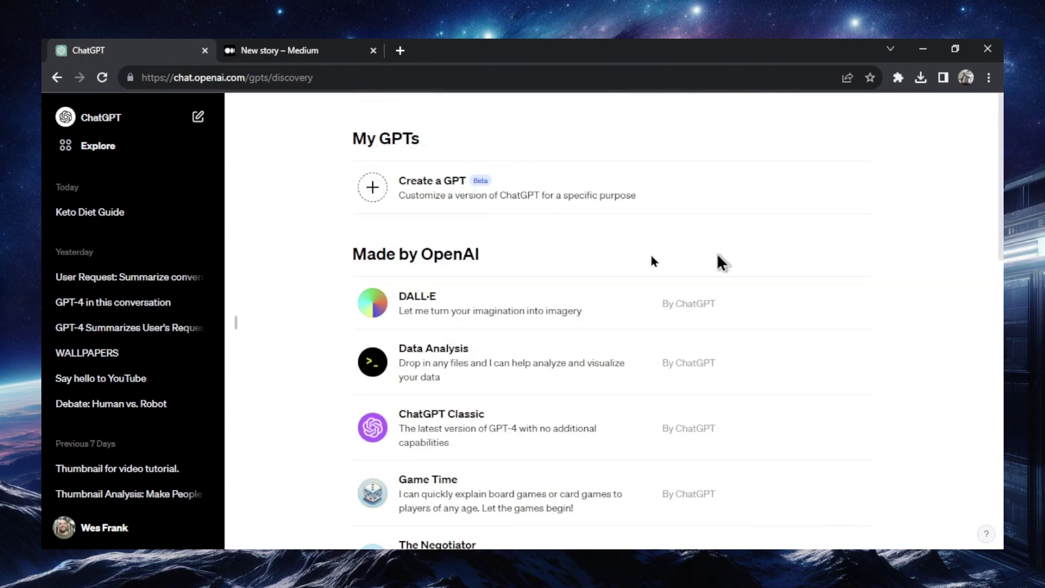